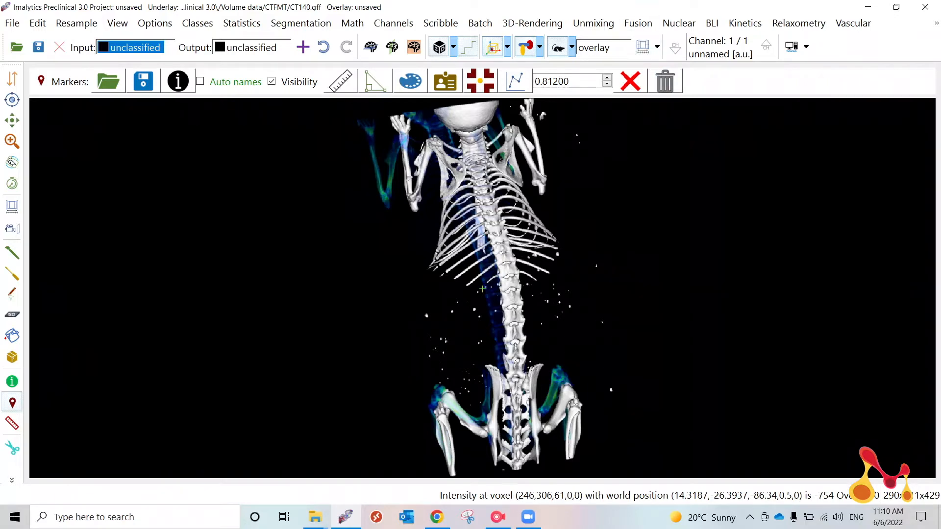
# Translate the overlay by 5.00 mm in X, with Y and Z at 0.00
pyautogui.click(638, 23)
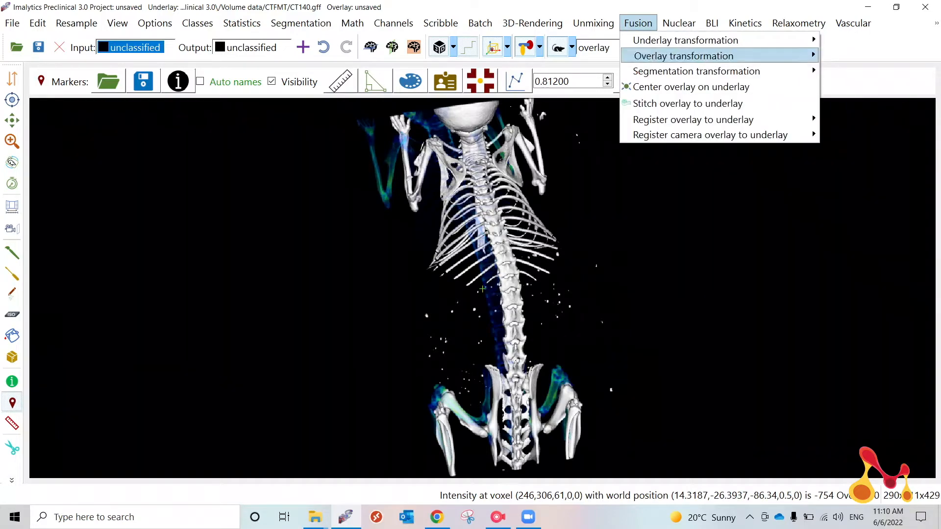
pyautogui.moveTo(683, 56)
pyautogui.click(508, 72)
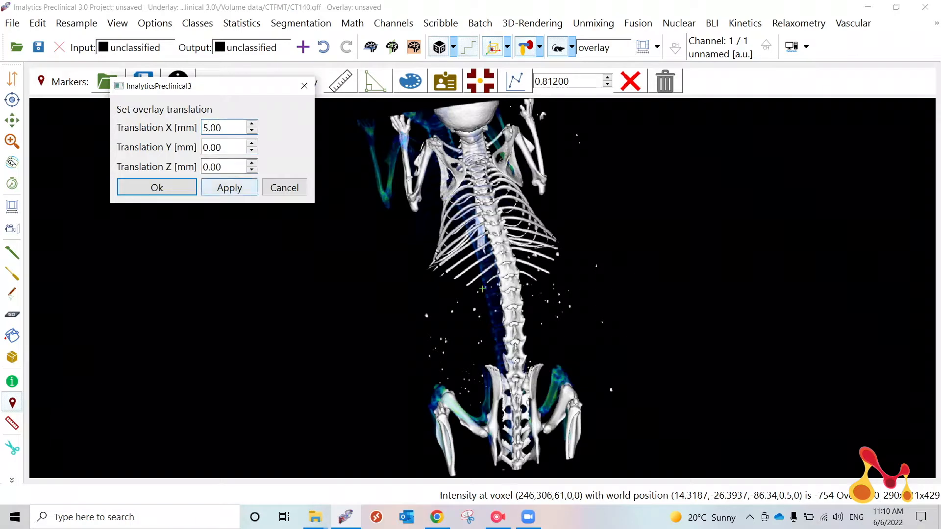
pyautogui.click(230, 187)
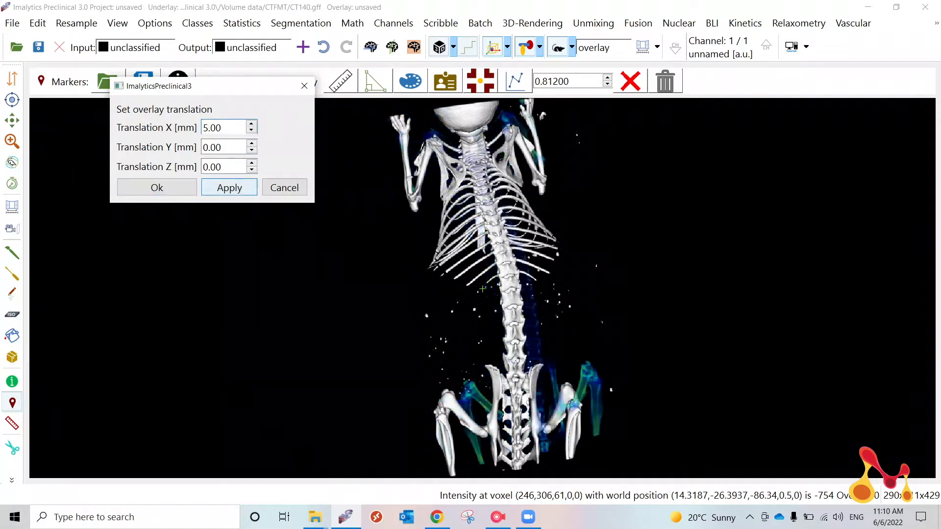
pyautogui.click(157, 188)
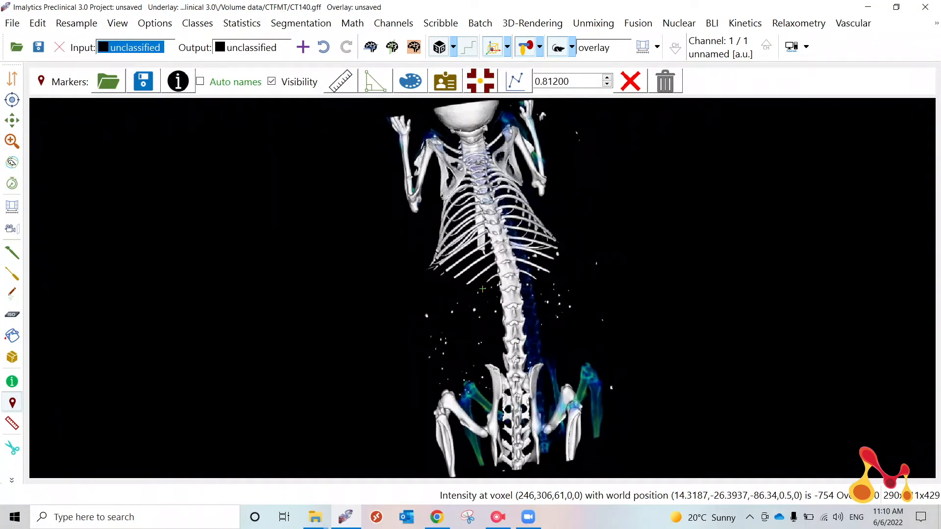
# Rotate the overlay by 5.00 degrees around Y, with X and Z rotation at 0.00
pyautogui.click(637, 22)
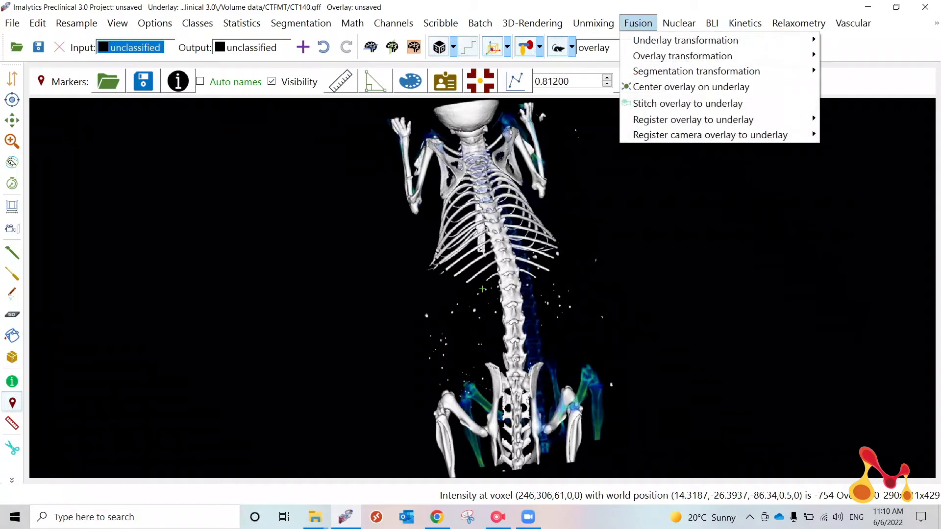
pyautogui.moveTo(683, 56)
pyautogui.click(501, 89)
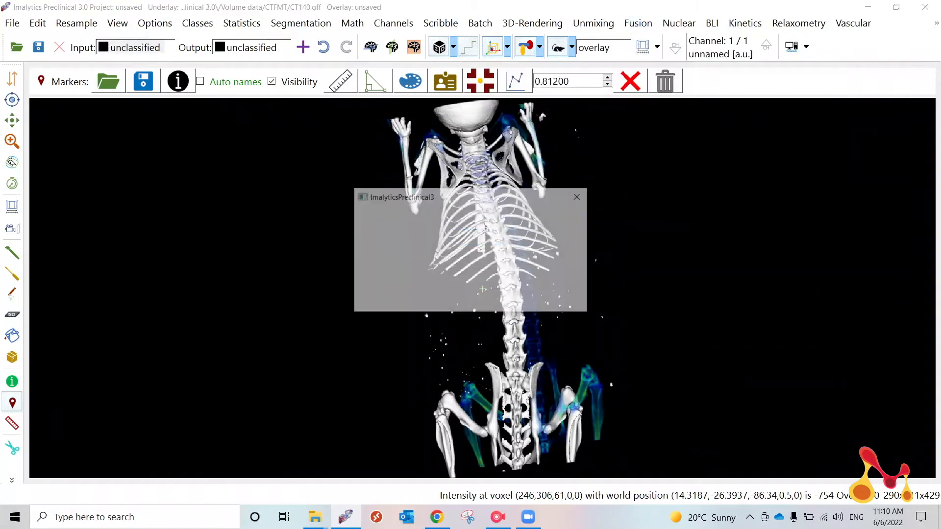
pyautogui.moveTo(436, 195); pyautogui.dragTo(258, 100)
pyautogui.click(278, 158)
pyautogui.press('BackSpace')
pyautogui.write('5')
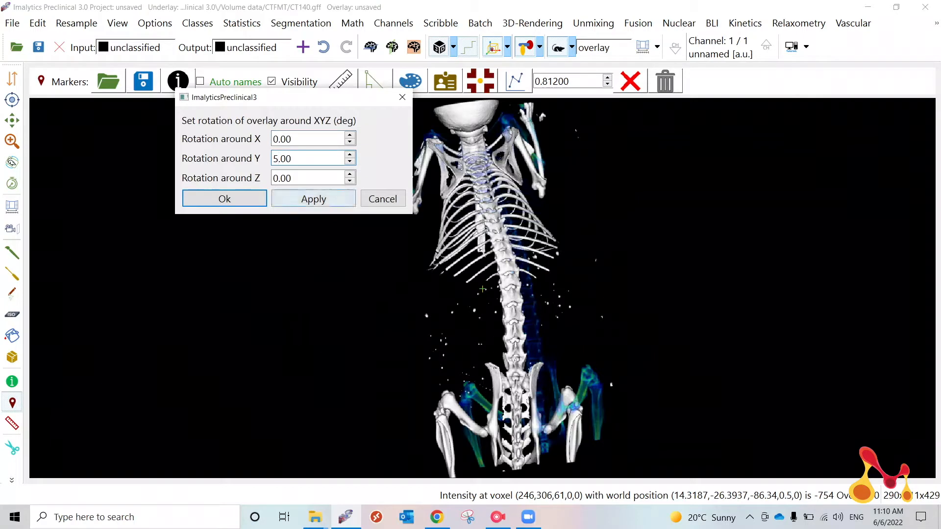
pyautogui.click(313, 199)
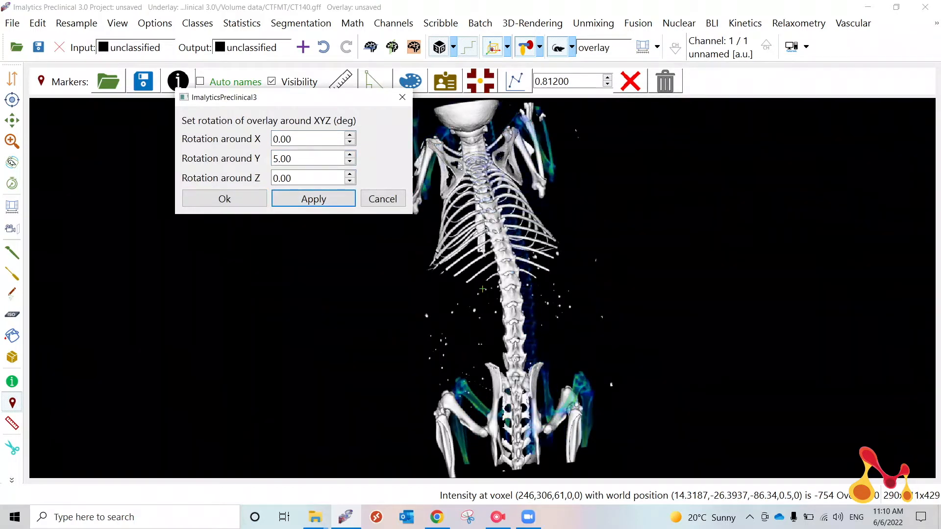
pyautogui.click(225, 199)
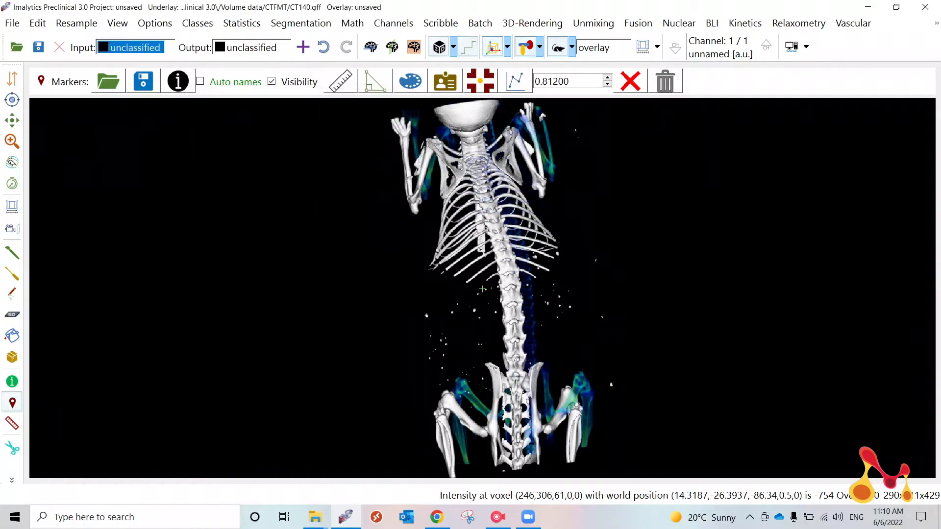
# Adjust the overlay's X translation to -1.46 mm, refine it to -0.76 mm, and inspect the alignment in 3D
pyautogui.click(638, 23)
pyautogui.moveTo(684, 56)
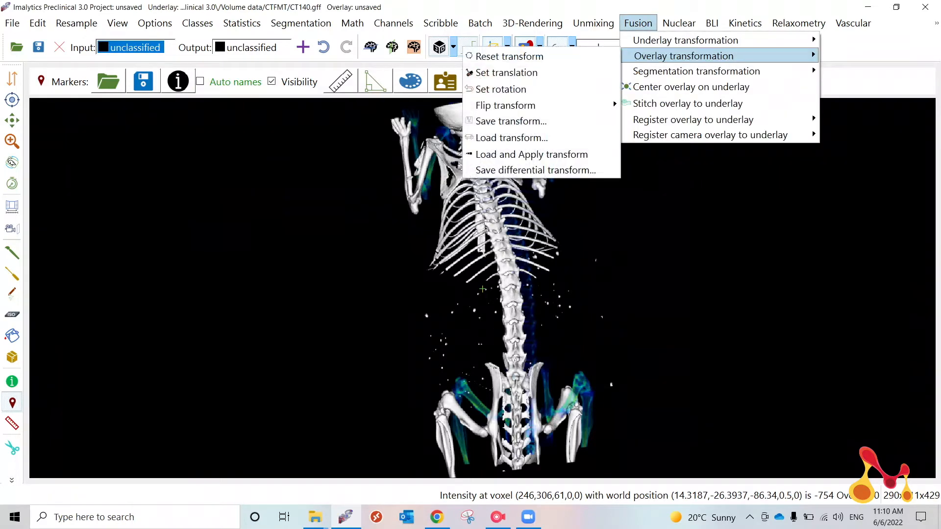
pyautogui.click(508, 73)
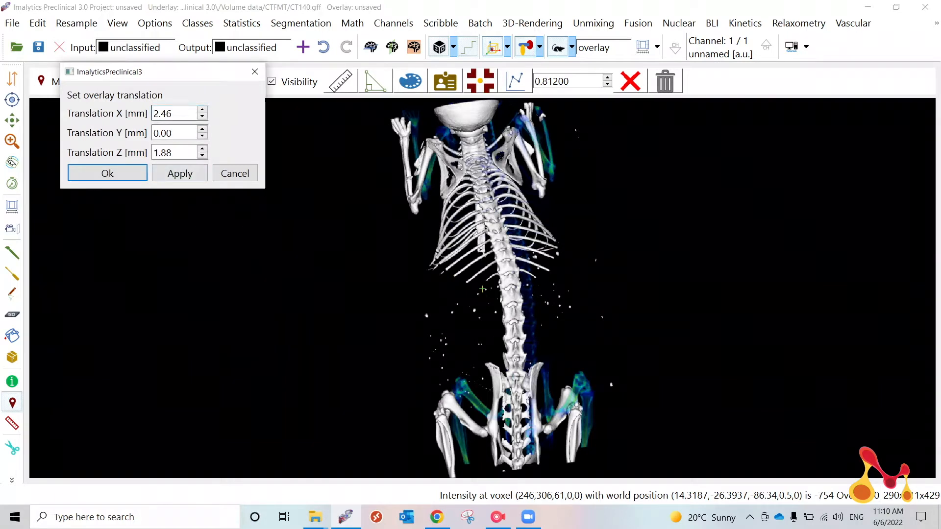
pyautogui.click(159, 113)
pyautogui.click(180, 174)
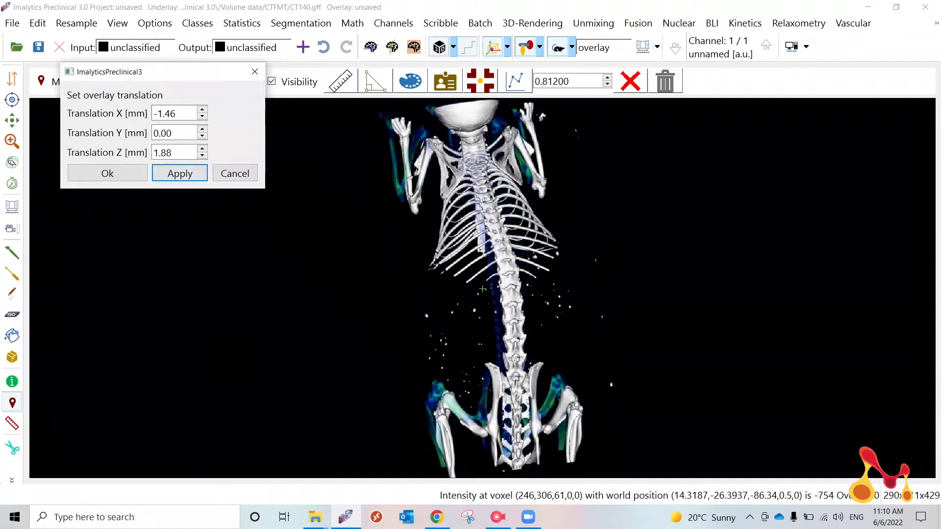
pyautogui.click(162, 113)
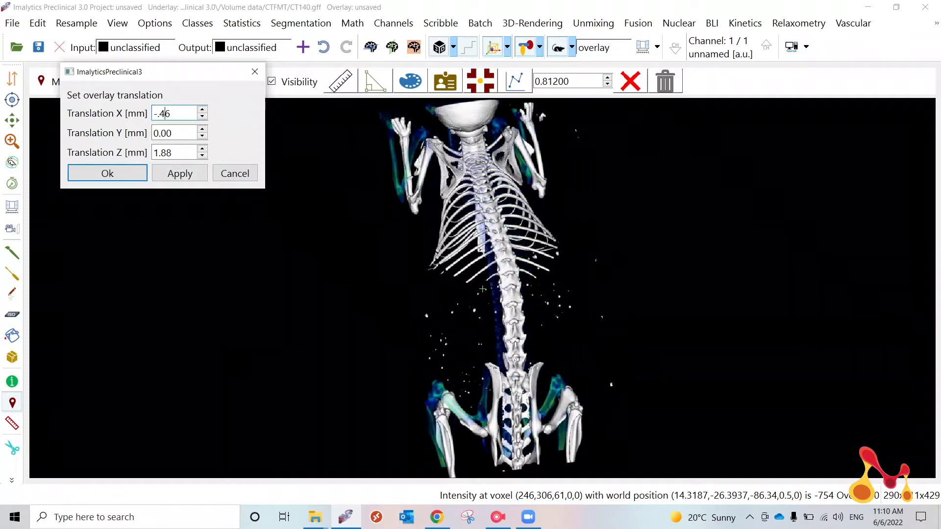
pyautogui.click(180, 173)
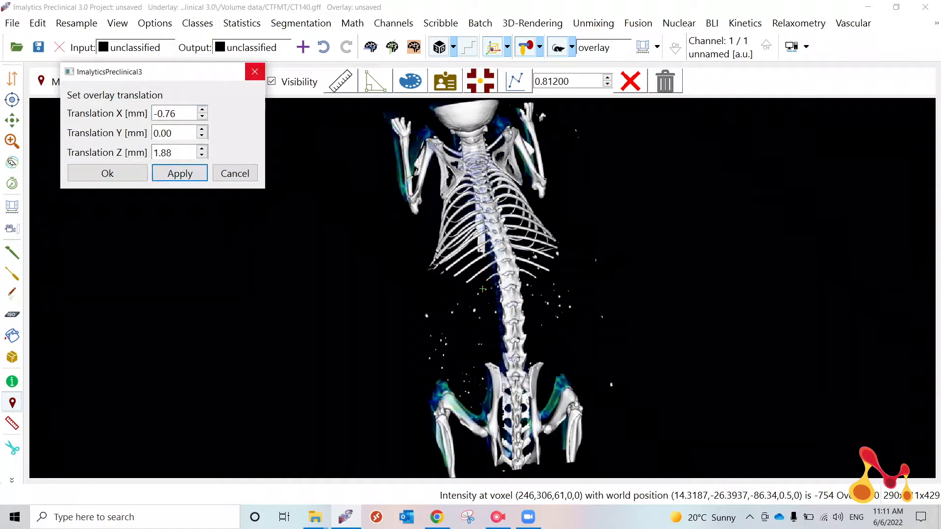
pyautogui.click(255, 72)
pyautogui.moveTo(482, 289); pyautogui.dragTo(347, 438, button='middle')
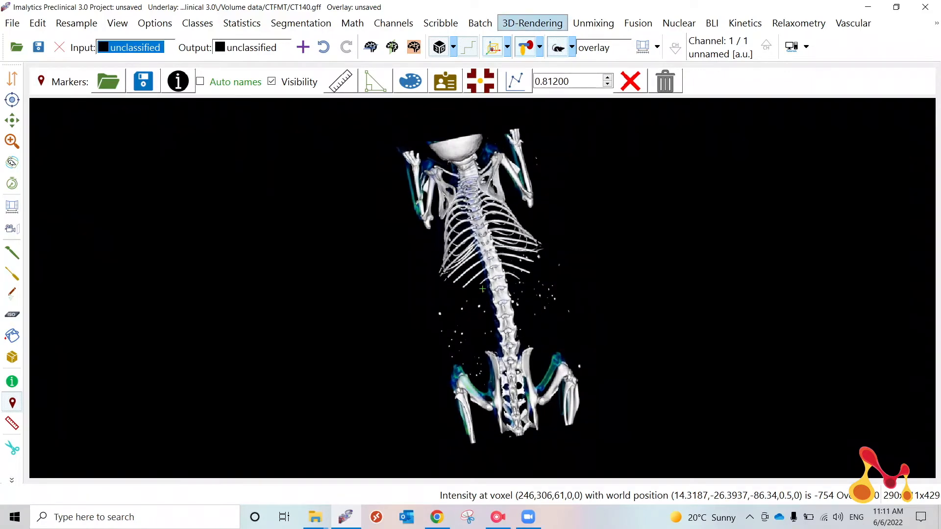
# Center the overlay on the underlay and examine the resulting fit
pyautogui.click(638, 23)
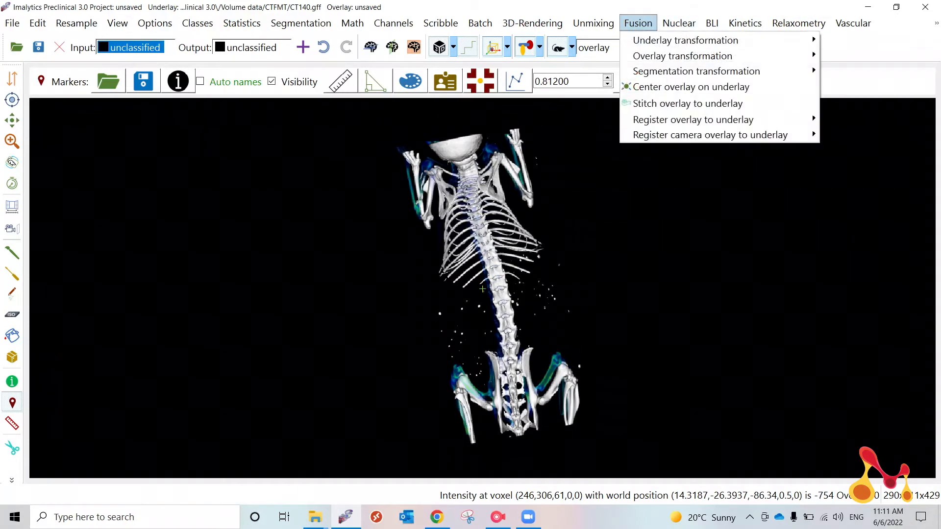
pyautogui.click(691, 86)
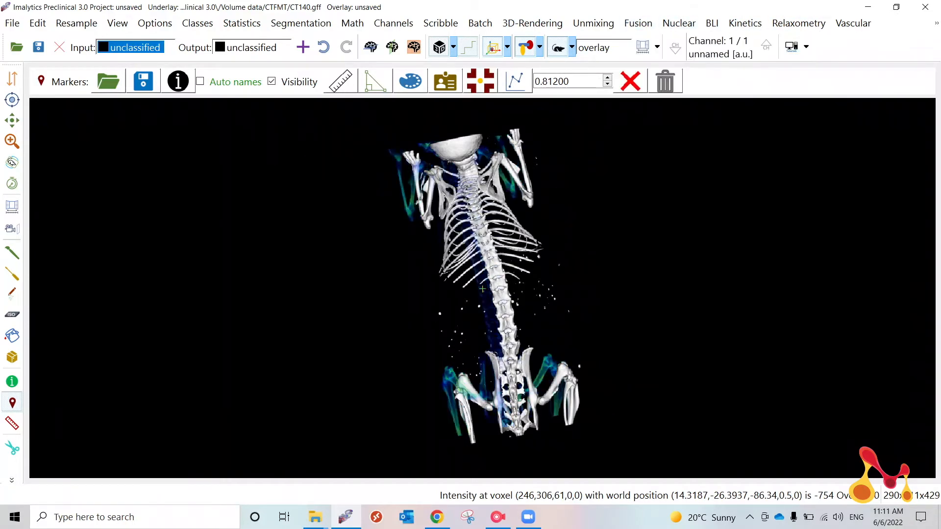
pyautogui.scroll(3, 482, 289)
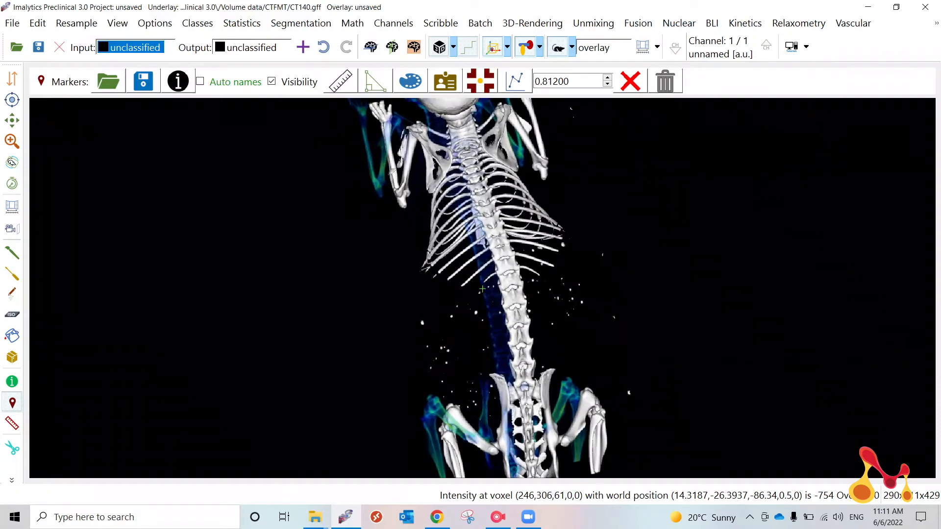
# Cycle through the underlay and overlay display until only the underlay skeleton is shown
pyautogui.click(558, 47)
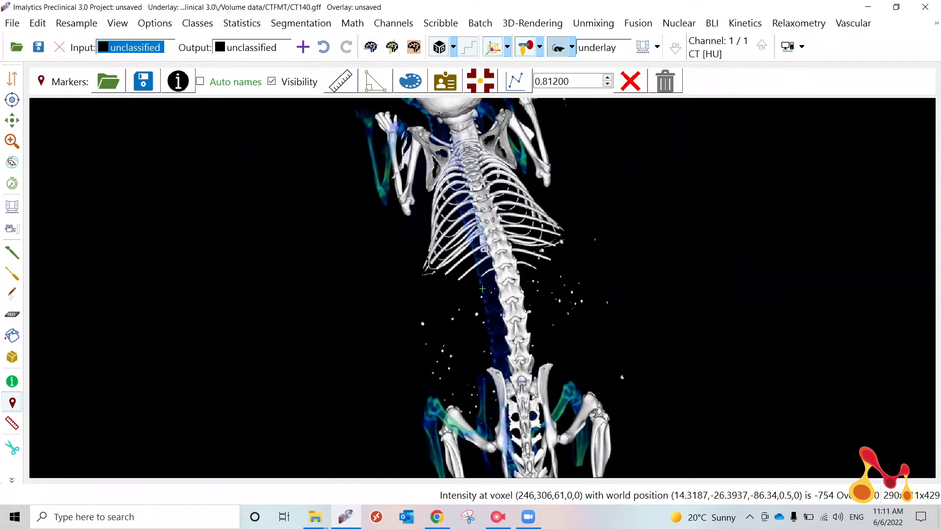
pyautogui.click(557, 48)
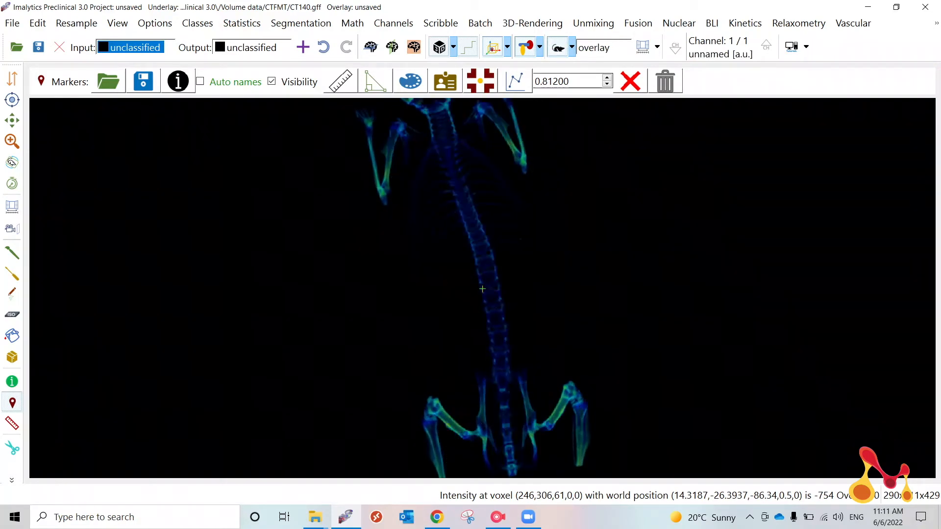
pyautogui.click(558, 47)
pyautogui.click(558, 48)
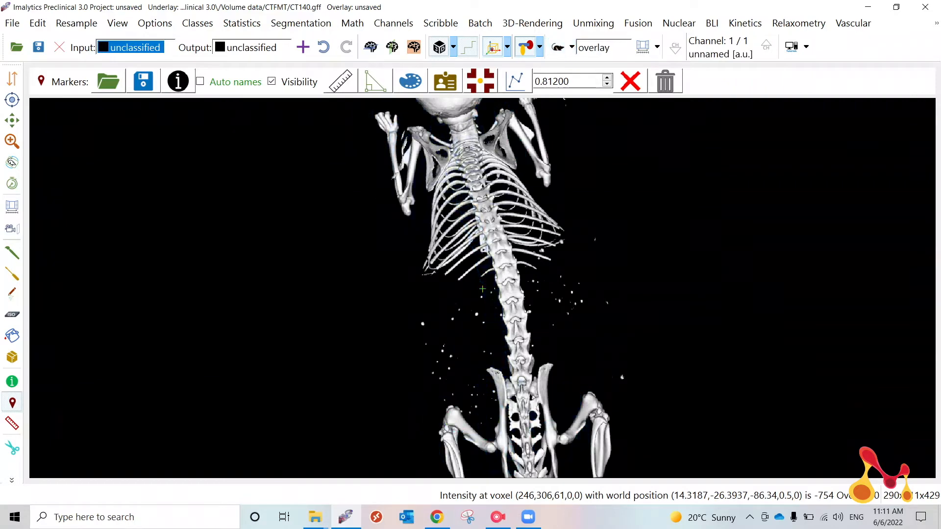
# Add a new segmentation class named Bone
pyautogui.rightClick(497, 277)
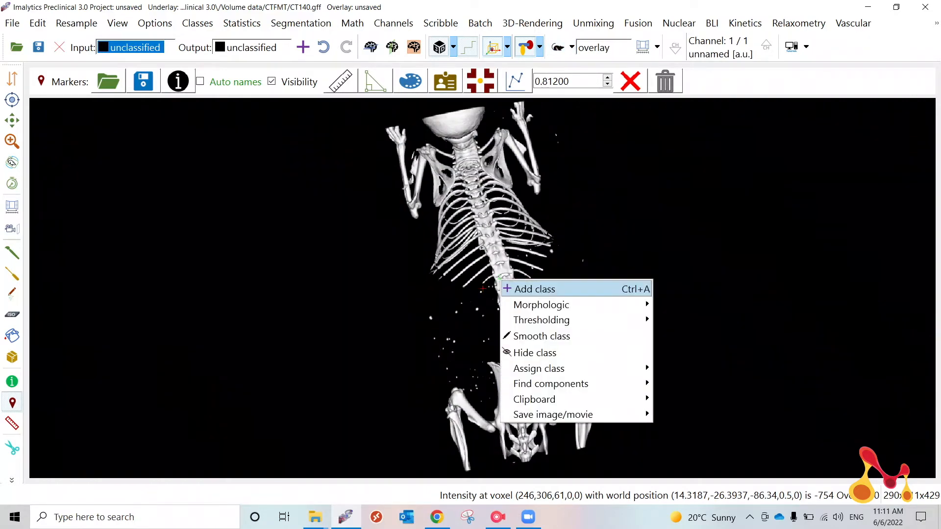
pyautogui.click(520, 288)
pyautogui.press('Return')
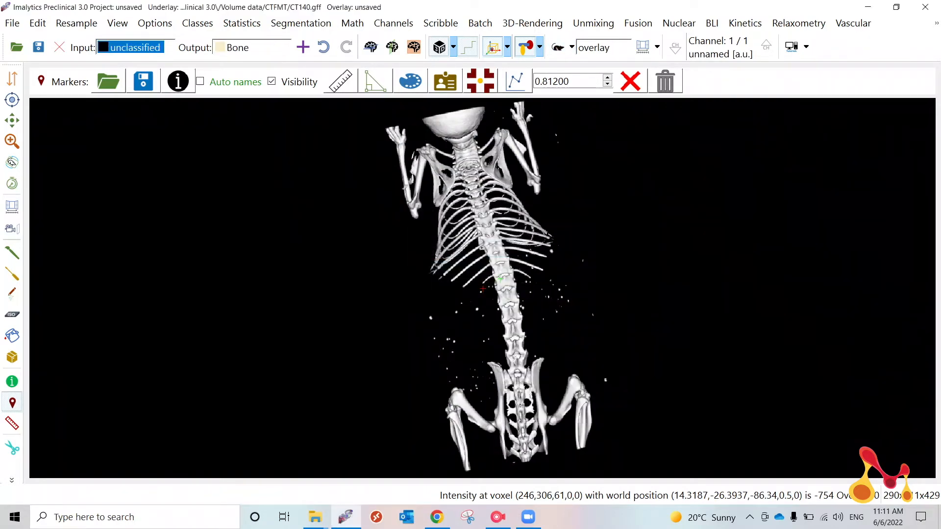
# Try an above-center threshold into the Bone class near the shoulder with the overlay layer active, and undo it
pyautogui.rightClick(495, 172)
pyautogui.moveTo(569, 212)
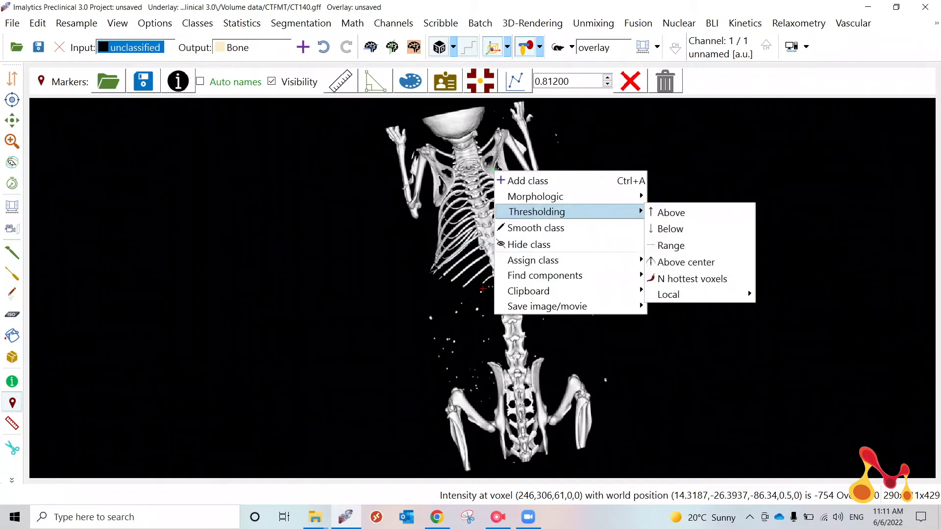
pyautogui.click(687, 262)
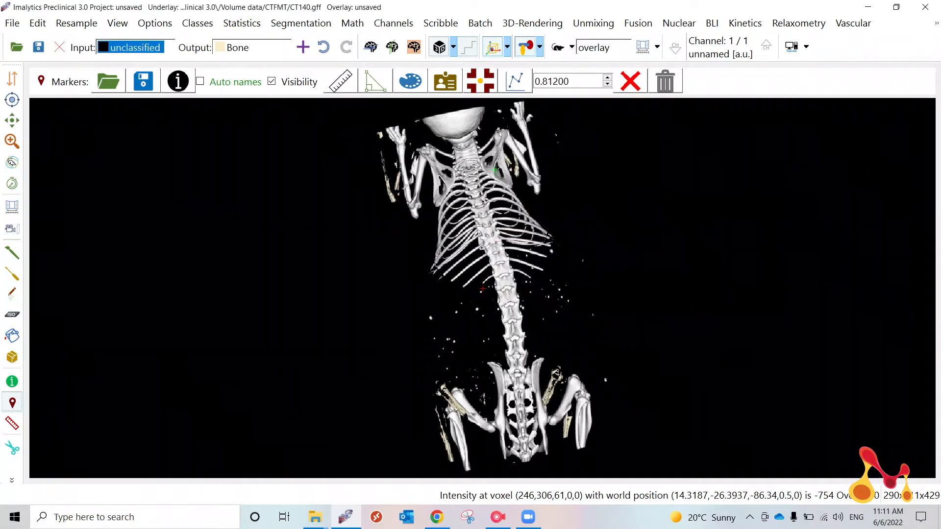
pyautogui.hotkey('ctrl', 'z')
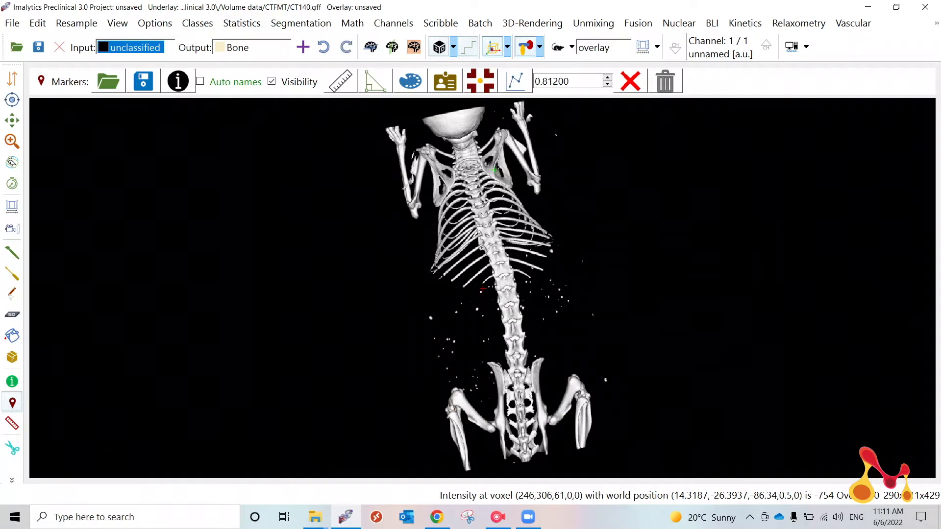
# Try thresholding the skeleton again with Bone as the output class while the overlay layer is active
pyautogui.click(253, 47)
pyautogui.click(245, 75)
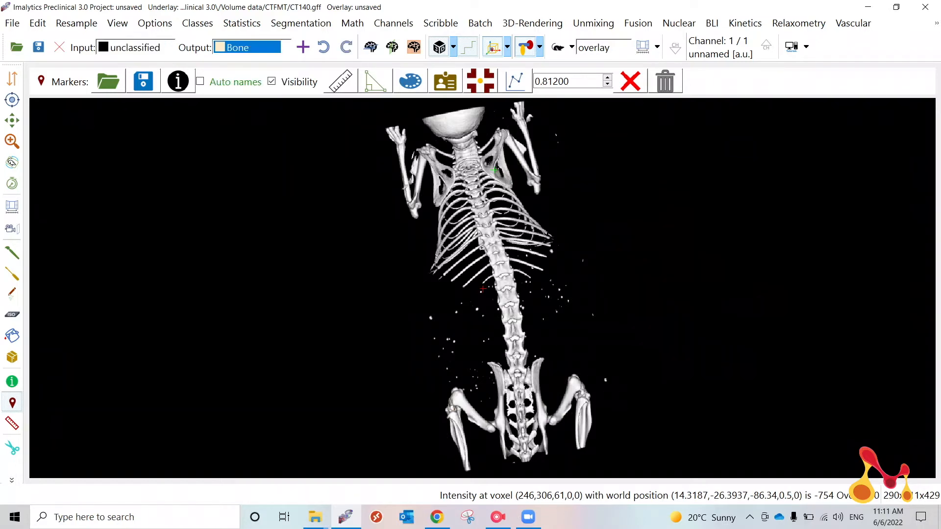
pyautogui.rightClick(499, 241)
pyautogui.press('Up')
pyautogui.press('Right')
pyautogui.press('Return')
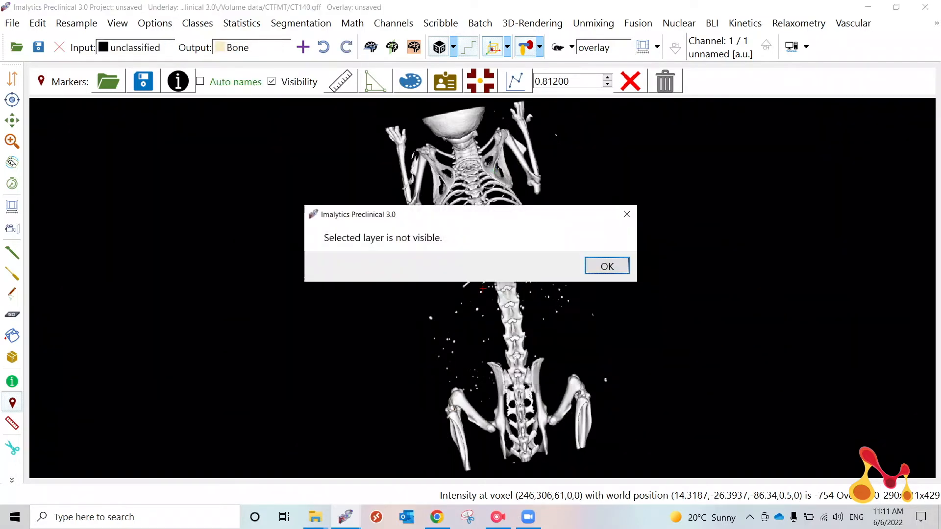
pyautogui.press('Return')
# Segment the skeleton into the Bone class with an above-center threshold at the spine, using the underlay as the active layer
pyautogui.rightClick(488, 239)
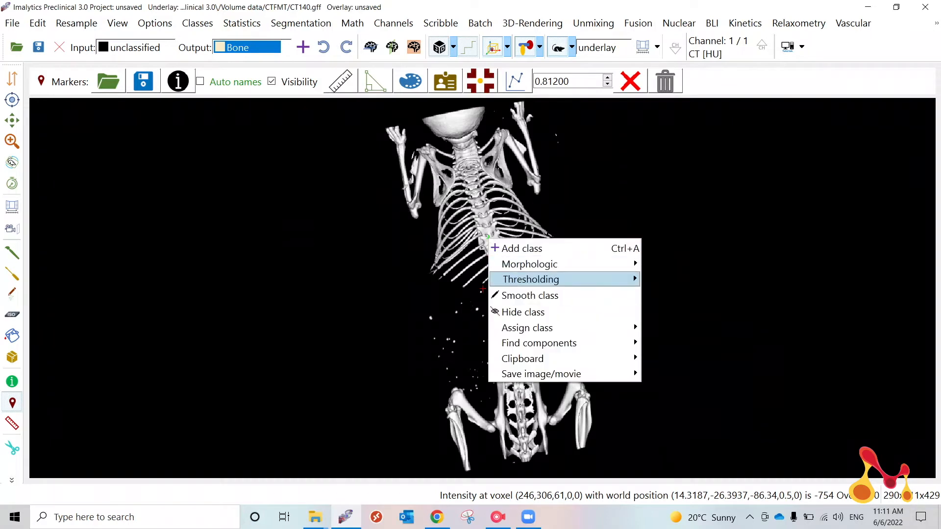
pyautogui.press('Right')
pyautogui.press('Down')
pyautogui.press('Down')
pyautogui.press('Down')
pyautogui.press('Return')
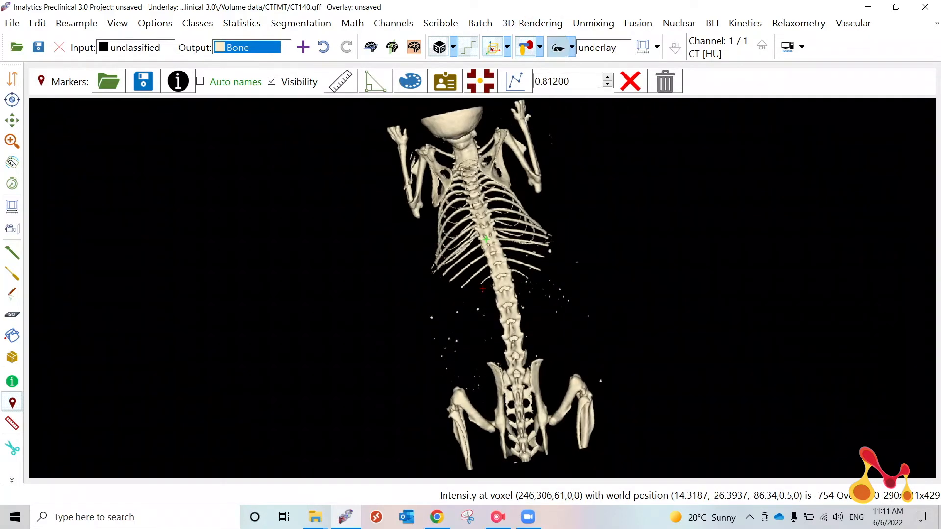
# Display the overlay together with the underlay and make it the active layer
pyautogui.click(558, 47)
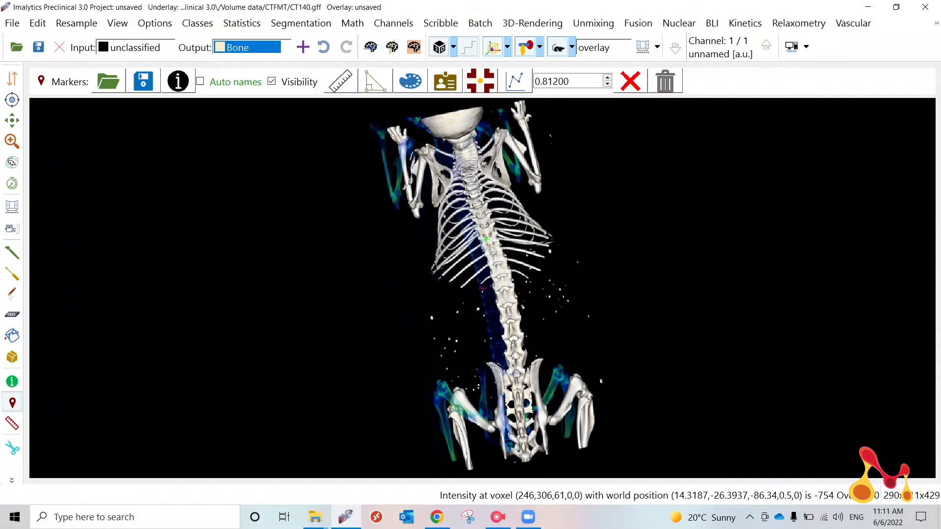
pyautogui.click(638, 23)
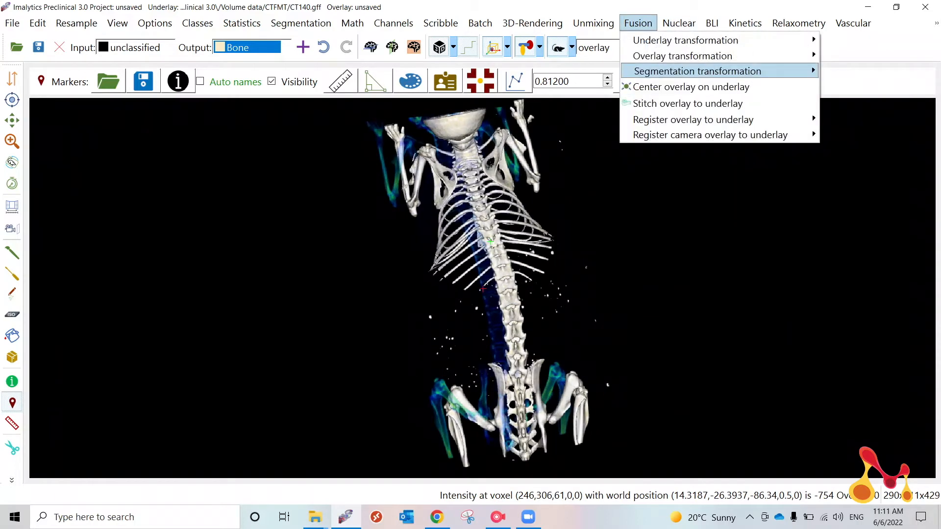
pyautogui.click(38, 23)
pyautogui.click(117, 24)
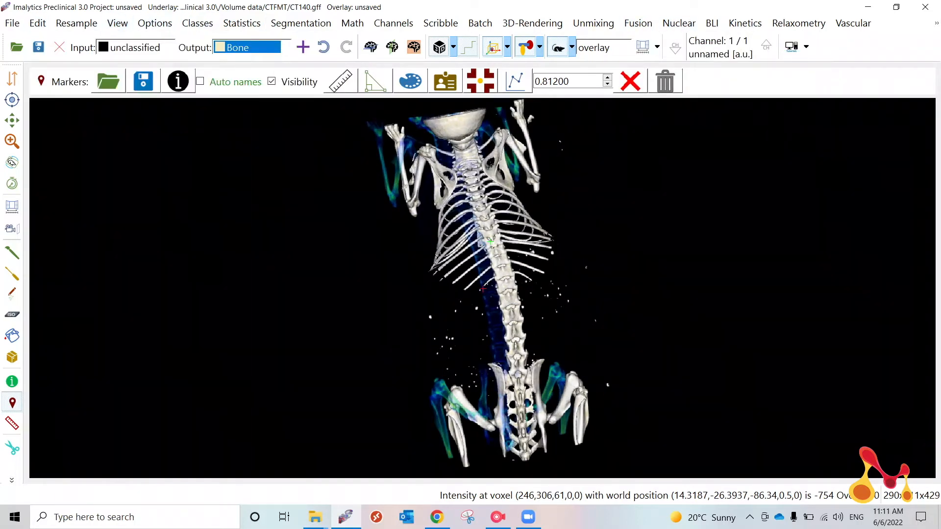
# Register the overlay to the underlay using Bone as the input class, computing rotation and translation with the coarse image-based method
pyautogui.click(134, 47)
pyautogui.click(122, 79)
pyautogui.click(638, 23)
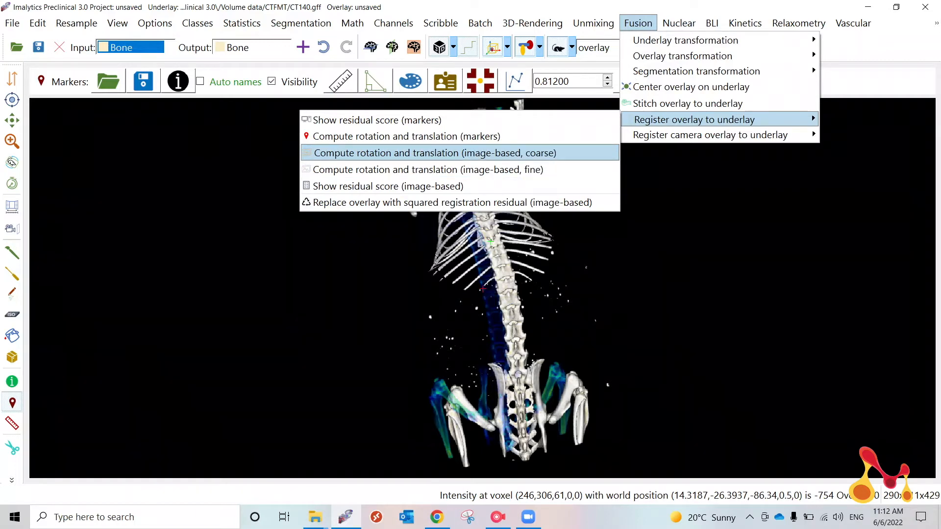
pyautogui.click(435, 153)
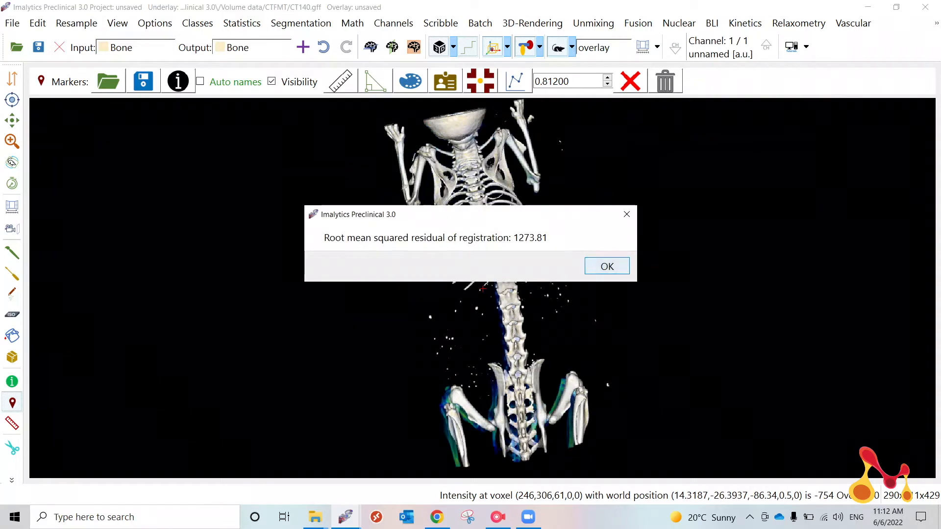
# Register the overlay to the underlay again, computing rotation and translation with the fine image-based method
pyautogui.press('Return')
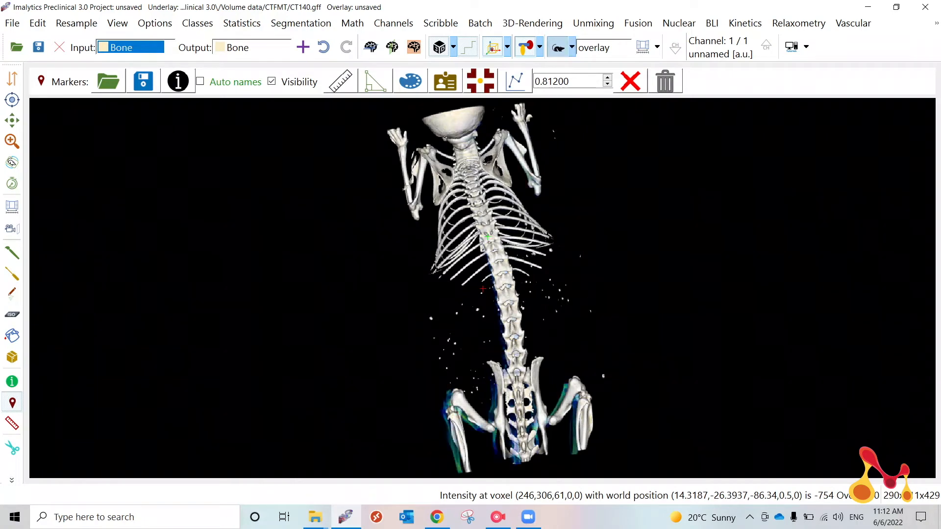
pyautogui.click(638, 23)
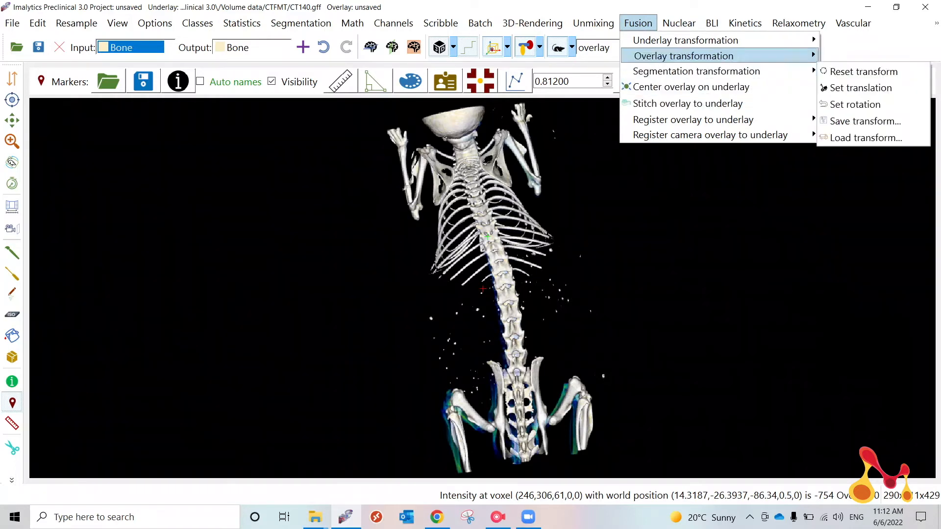
pyautogui.moveTo(694, 120)
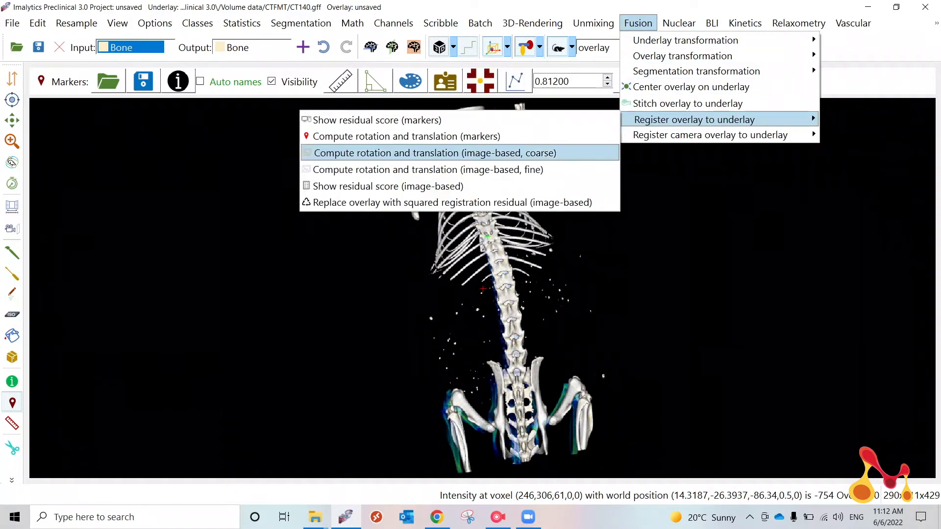
pyautogui.click(426, 170)
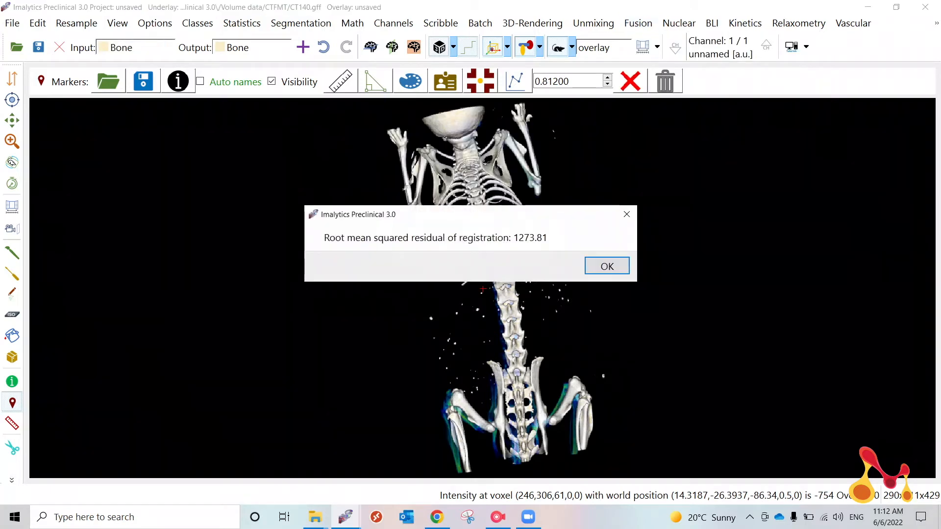
pyautogui.press('Return')
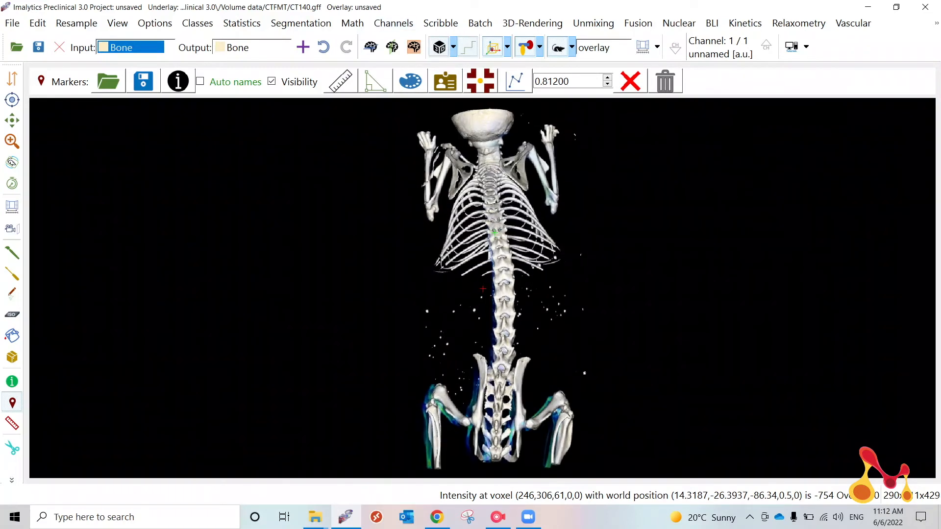
# Center the overlay on the underlay and display only the underlay as the active layer
pyautogui.click(638, 23)
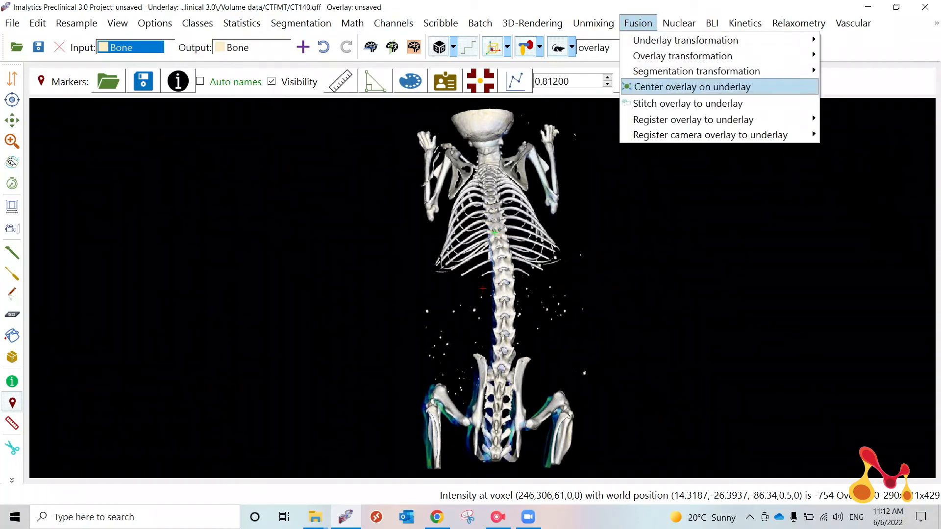
pyautogui.click(692, 87)
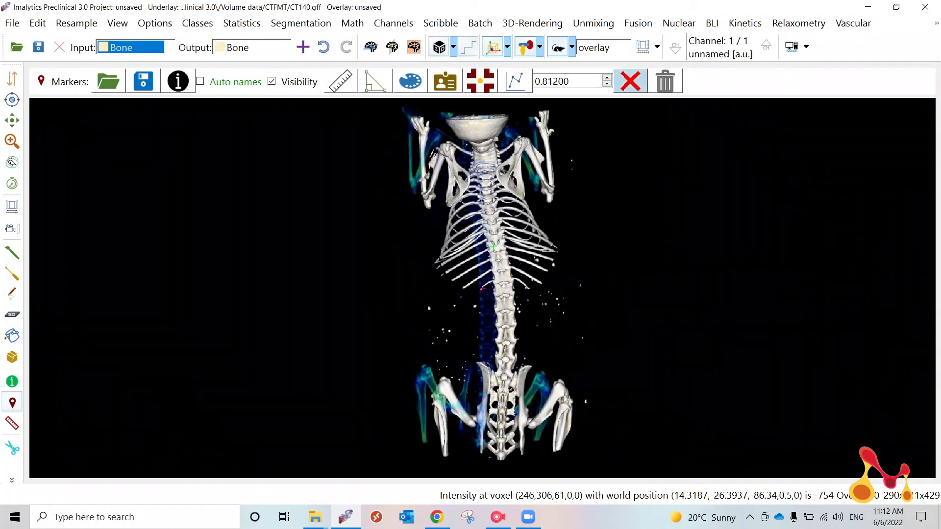
pyautogui.press('Tab')
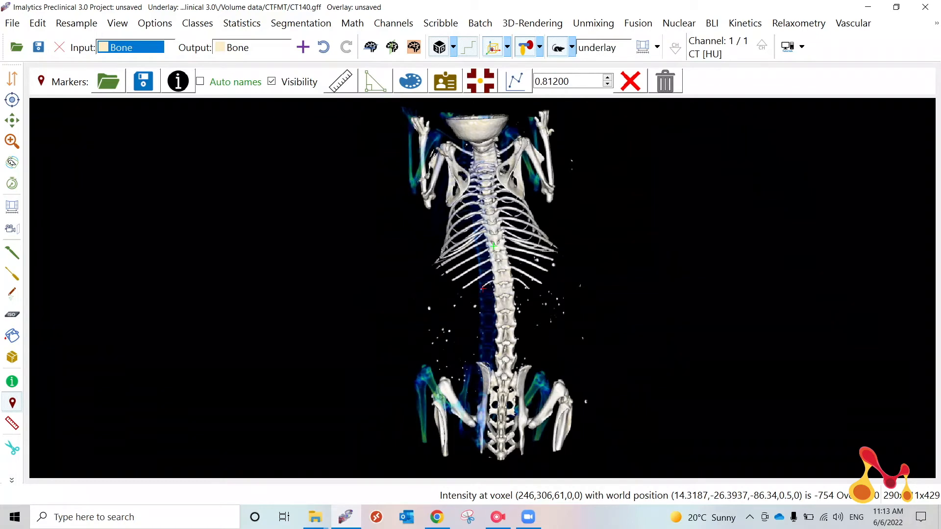
pyautogui.press('Tab')
pyautogui.press('Tab')
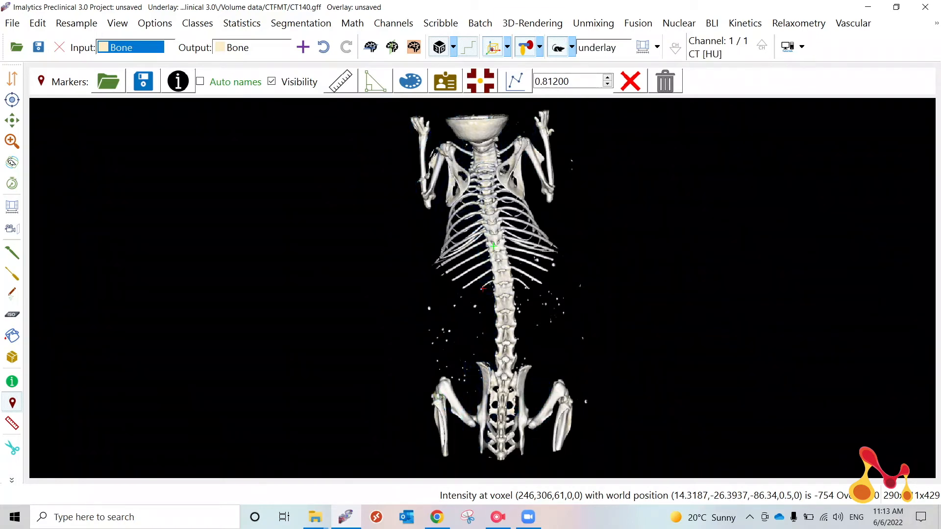
# Place Marker01 and Marker02 on the two knees of the underlay skeleton
pyautogui.scroll(2, 482, 289)
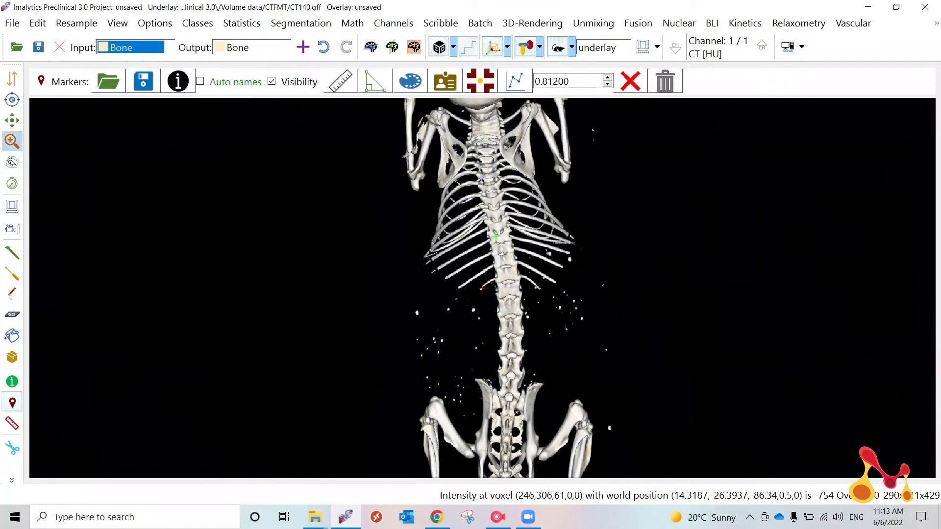
pyautogui.press('r')
pyautogui.click(12, 141)
pyautogui.click(11, 120)
pyautogui.moveTo(482, 289); pyautogui.dragTo(429, 283)
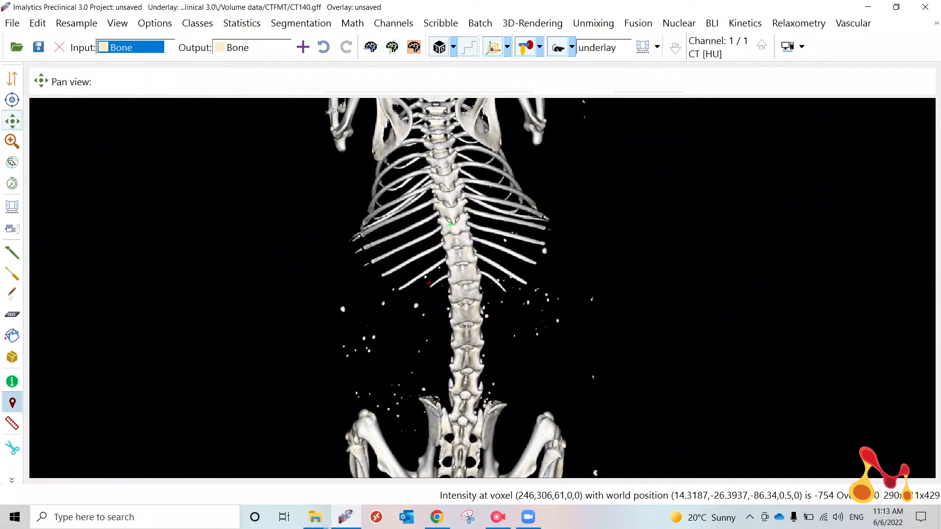
pyautogui.click(12, 403)
pyautogui.click(365, 413)
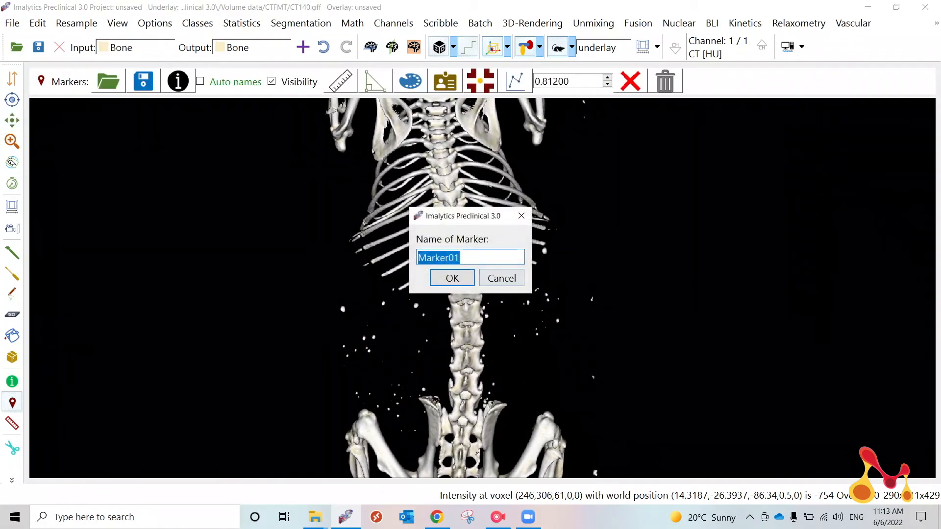
pyautogui.click(447, 277)
pyautogui.click(545, 414)
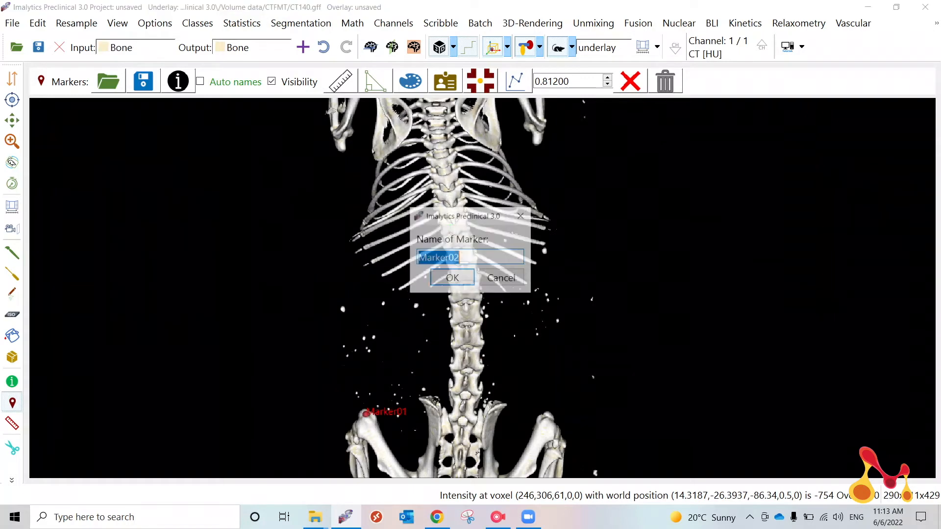
pyautogui.click(447, 277)
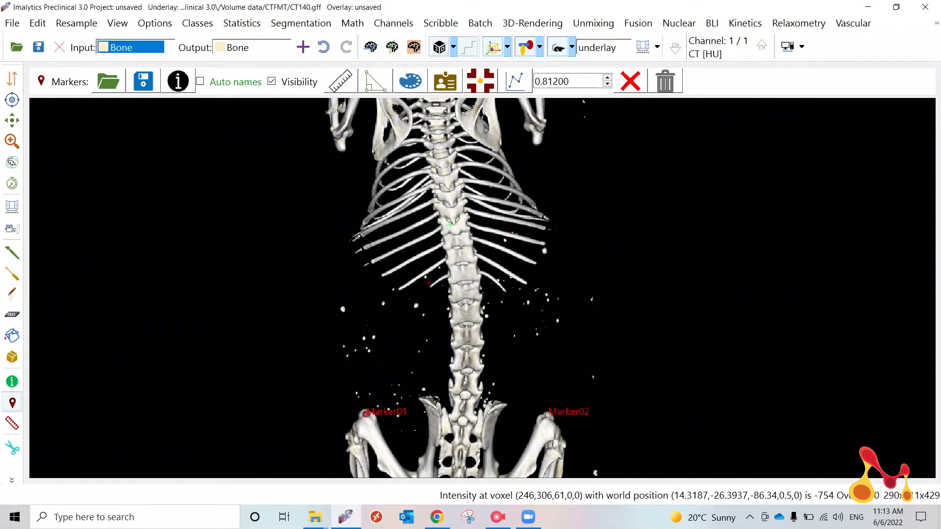
# Place Marker03 and Marker04 on the two elbows of the underlay skeleton
pyautogui.click(341, 143)
pyautogui.click(447, 277)
pyautogui.click(535, 141)
pyautogui.click(448, 276)
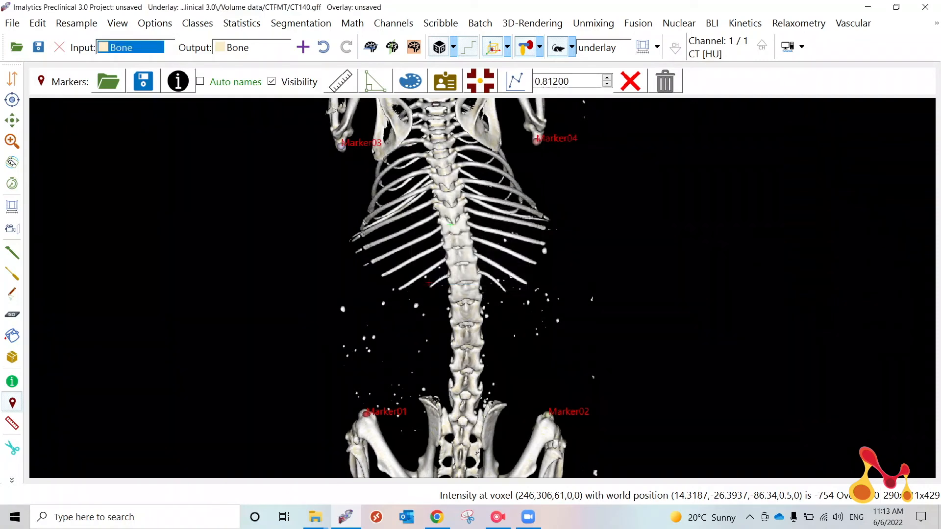
# Display only the overlay as the active layer and switch its 3D mode to iso rendering
pyautogui.press('Down')
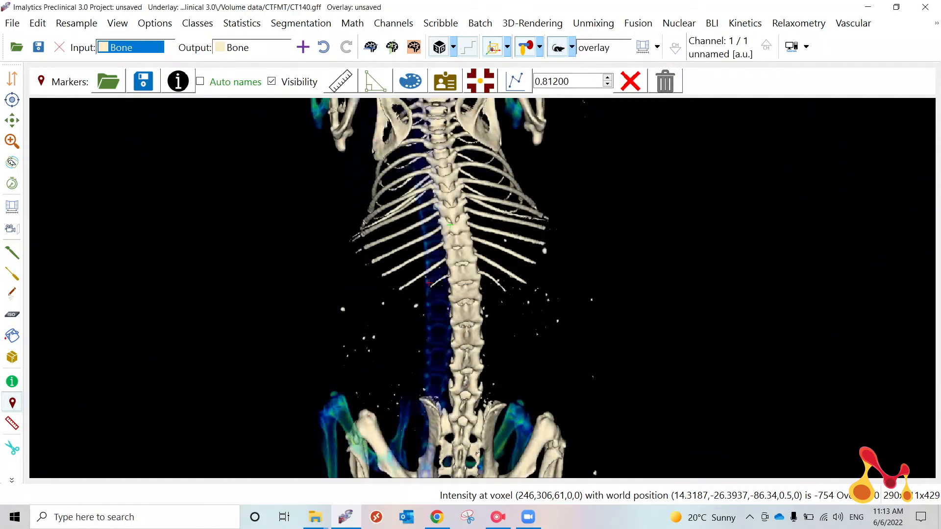
pyautogui.press('u')
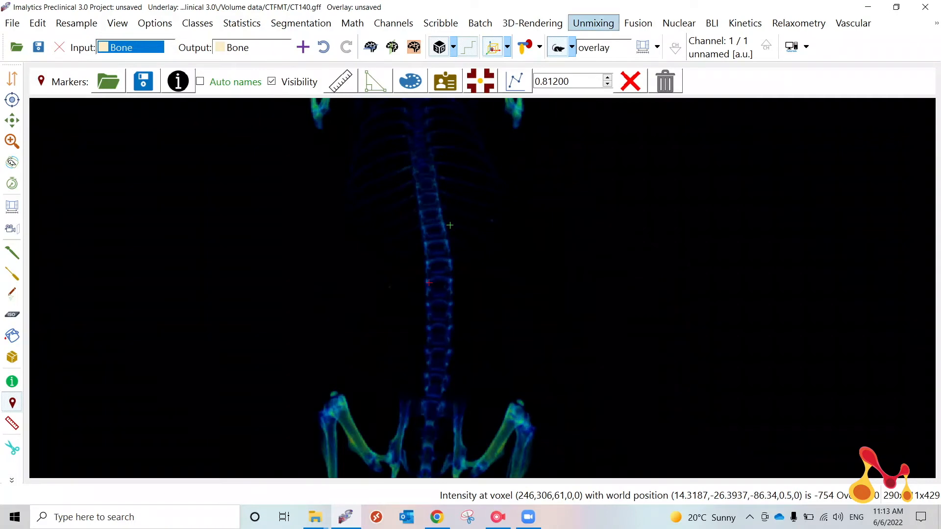
pyautogui.click(532, 23)
pyautogui.moveTo(542, 57)
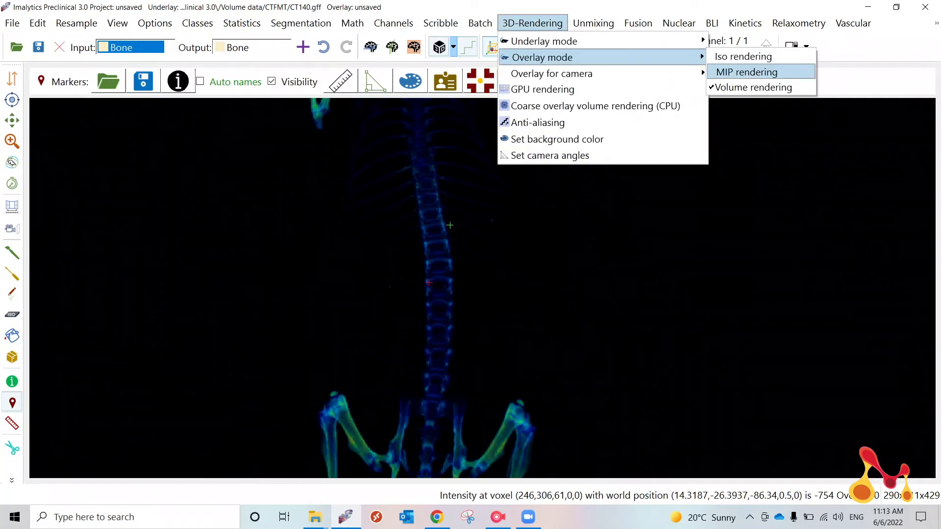
pyautogui.click(747, 72)
pyautogui.click(532, 23)
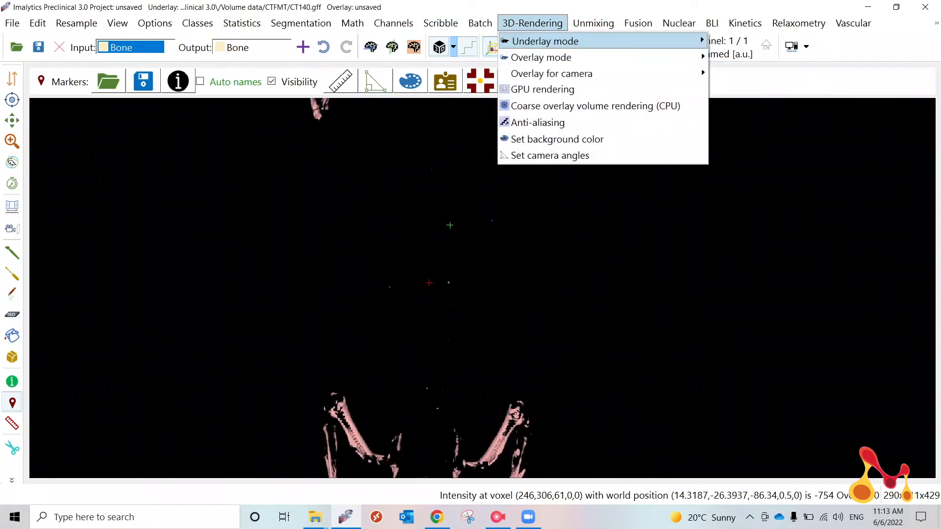
pyautogui.press('Escape')
# Window the overlay with the White lookup table, a minimum of 569.606 and a maximum of 831.207
pyautogui.click(642, 47)
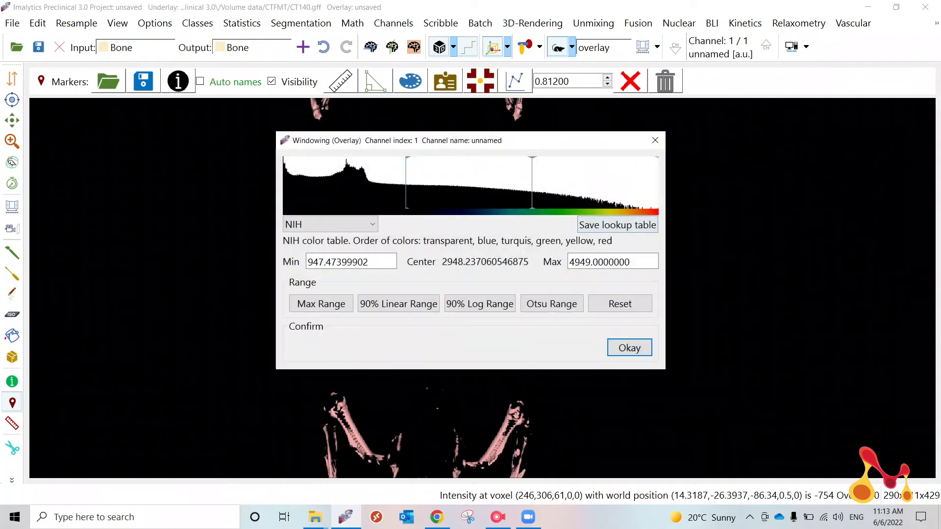
pyautogui.hotkey('alt', 'Down')
pyautogui.press('w')
pyautogui.press('Return')
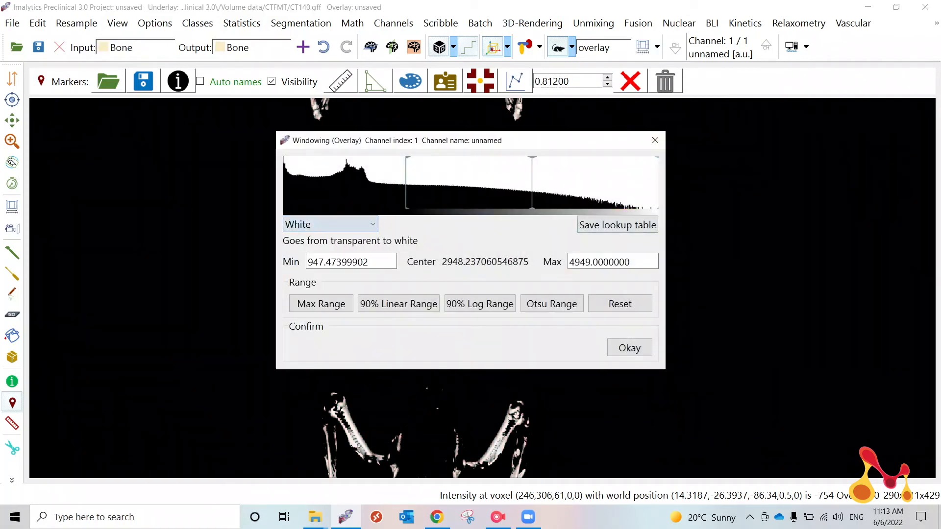
pyautogui.moveTo(405, 182)
pyautogui.mouseDown()
pyautogui.moveTo(365, 182)
pyautogui.moveTo(382, 182)
pyautogui.mouseUp()
pyautogui.moveTo(658, 182); pyautogui.dragTo(509, 182)
pyautogui.moveTo(509, 140); pyautogui.dragTo(593, 240)
pyautogui.moveTo(593, 282)
pyautogui.mouseDown()
pyautogui.moveTo(464, 281)
pyautogui.moveTo(484, 282)
pyautogui.mouseUp()
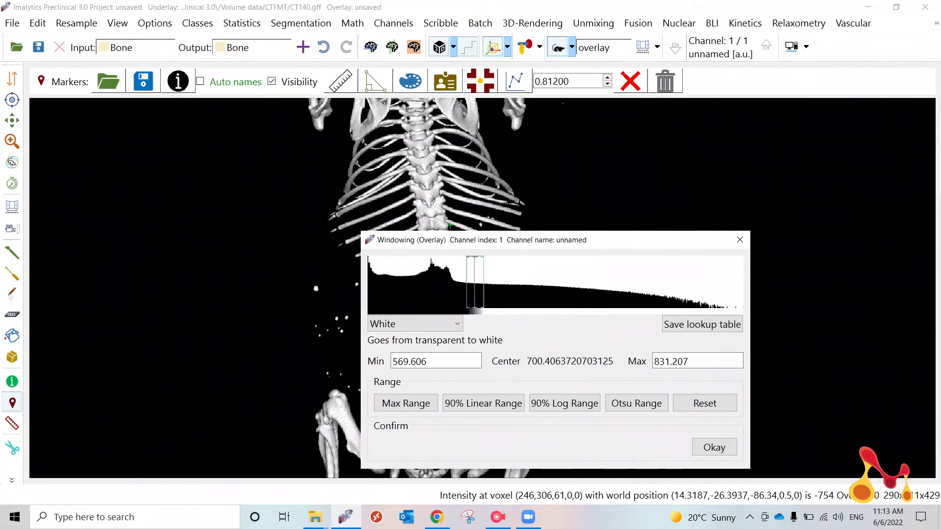
pyautogui.press('Return')
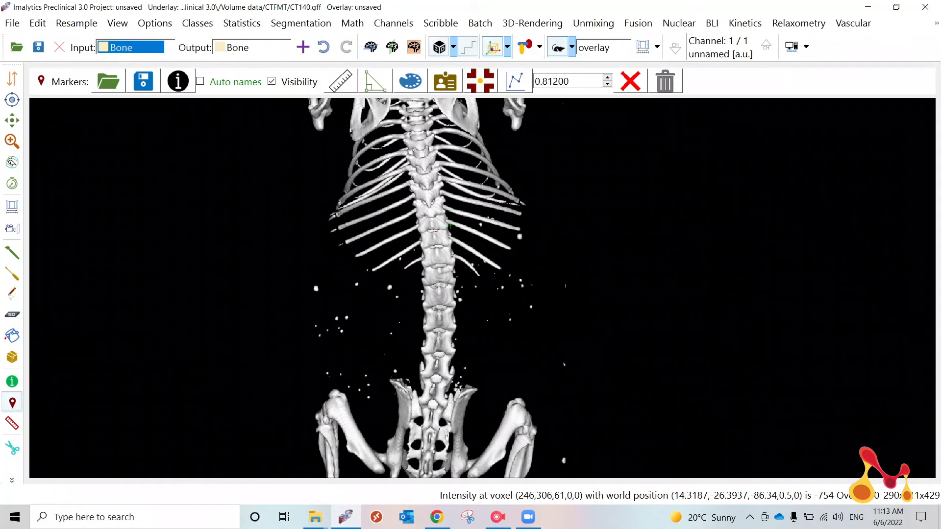
# Place Marker01 to Marker04 on the overlay skeleton's knees and elbows, in the same order as on the underlay
pyautogui.click(333, 392)
pyautogui.press('Return')
pyautogui.click(520, 399)
pyautogui.press('Return')
pyautogui.click(322, 126)
pyautogui.press('Return')
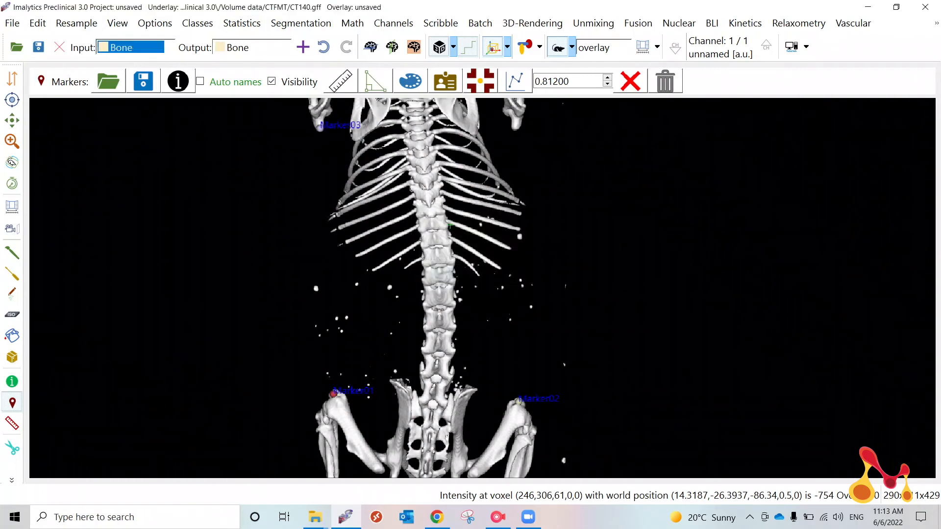
pyautogui.click(517, 129)
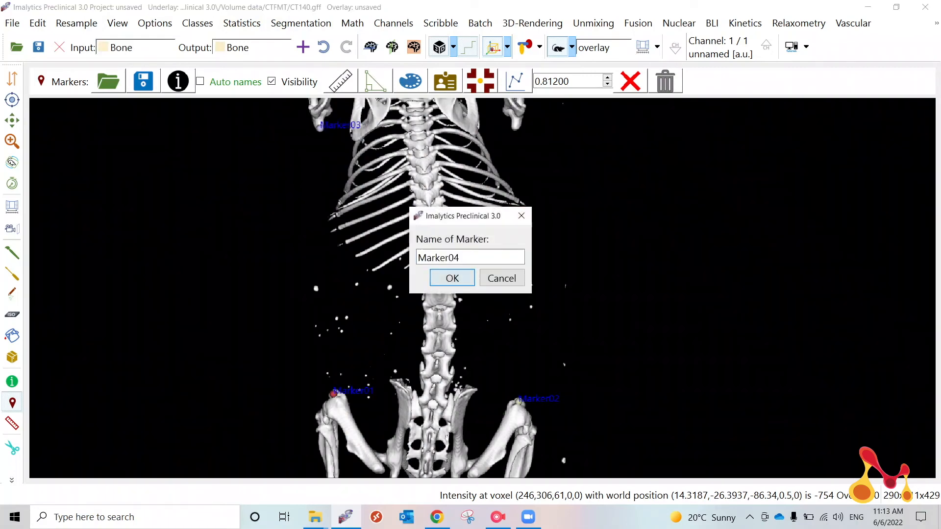
pyautogui.press('Return')
# Switch the overlay's 3D mode back to volume rendering
pyautogui.scroll(-2, 483, 289)
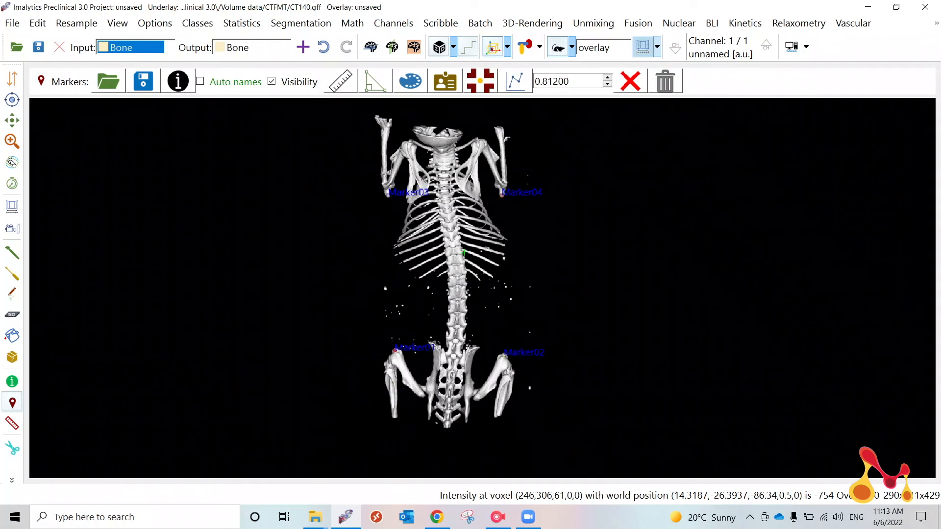
pyautogui.click(532, 23)
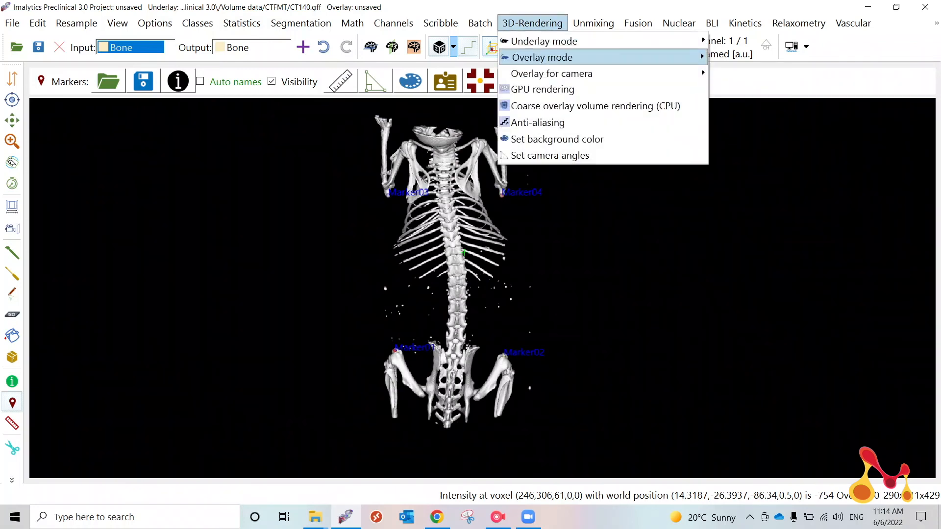
pyautogui.moveTo(563, 57)
pyautogui.click(754, 87)
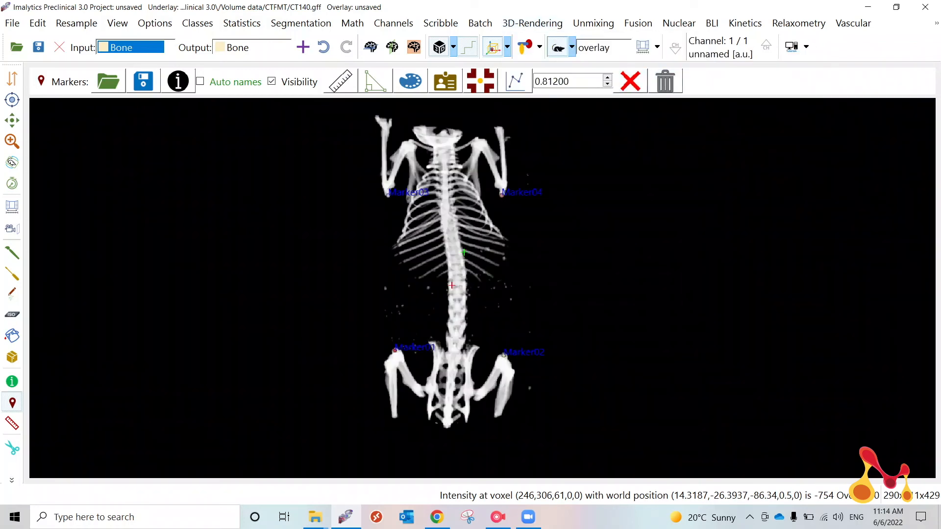
# Window the overlay with the NIH color table, a minimum of 414.583 and a maximum of 4949
pyautogui.click(642, 46)
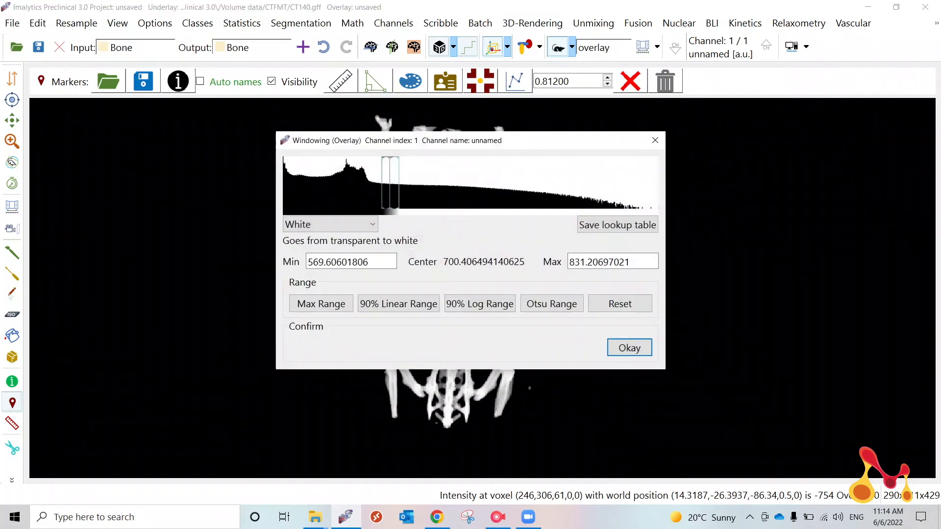
pyautogui.click(330, 224)
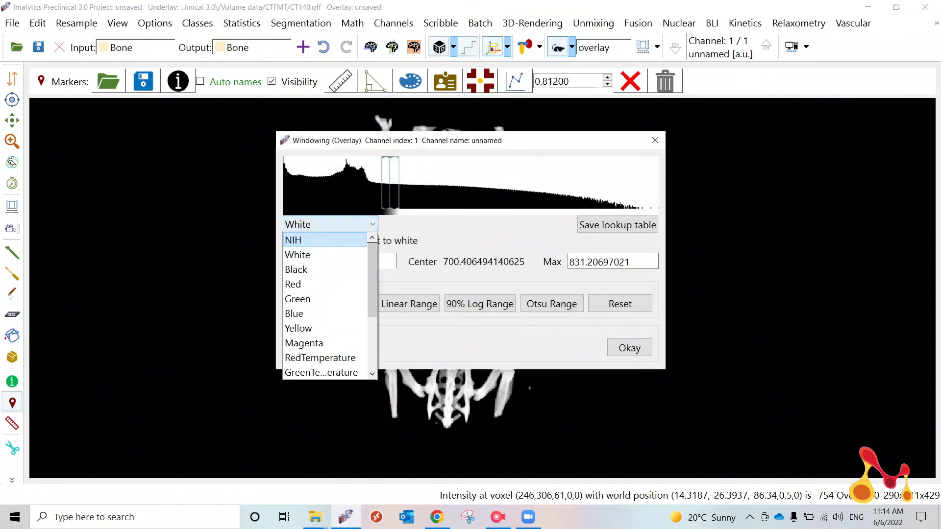
pyautogui.click(299, 238)
pyautogui.moveTo(383, 186); pyautogui.dragTo(373, 186)
pyautogui.moveTo(398, 187); pyautogui.dragTo(658, 186)
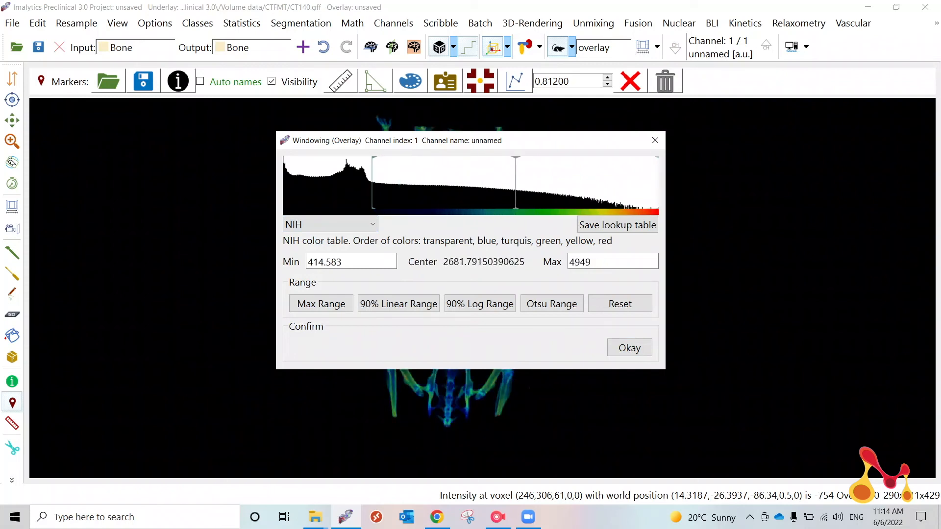
pyautogui.press('Return')
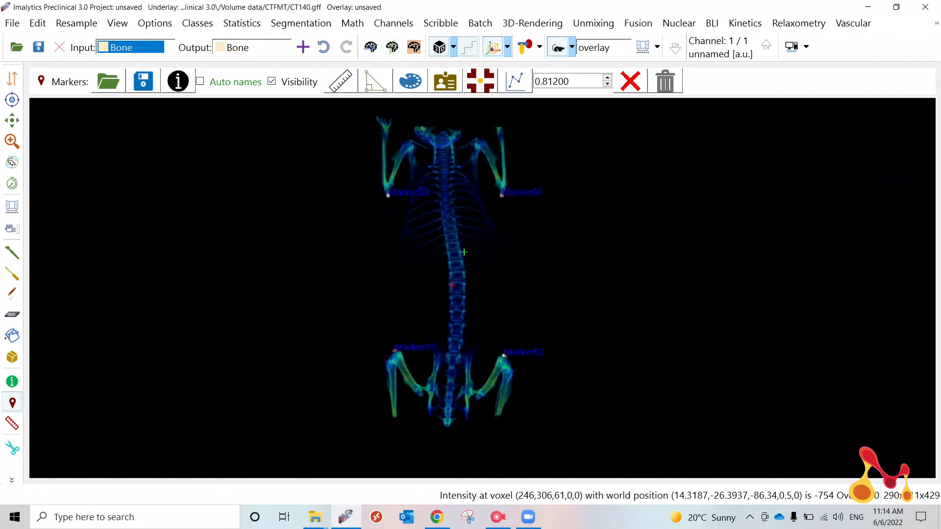
# Register the overlay to the underlay by computing rotation and translation from the markers
pyautogui.click(638, 23)
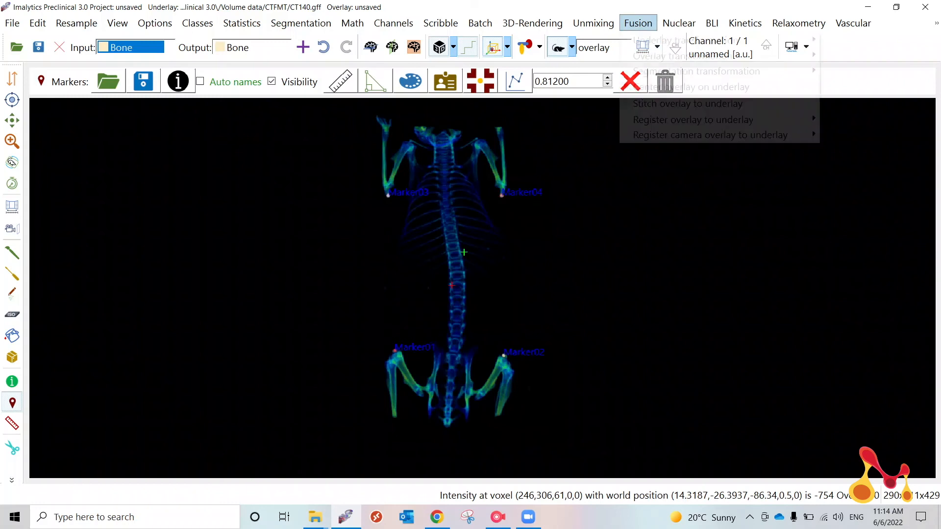
pyautogui.moveTo(695, 120)
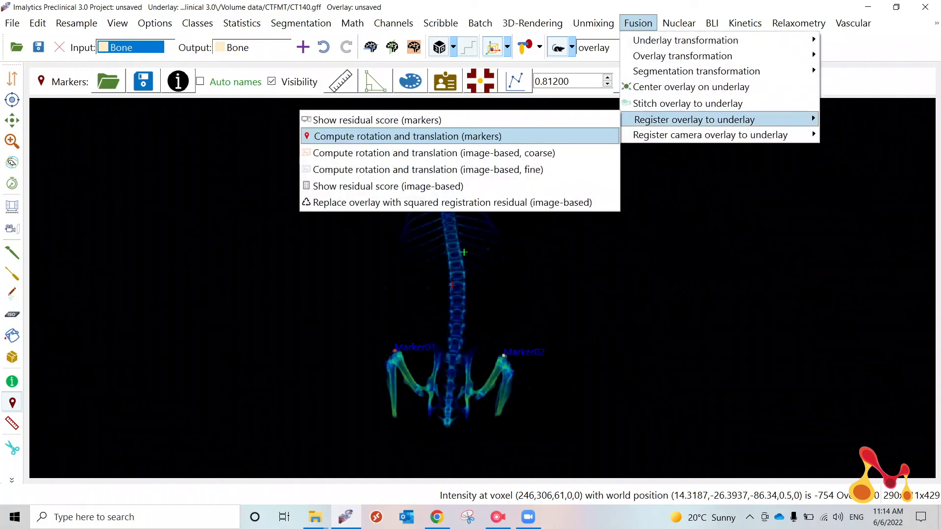
pyautogui.click(407, 136)
pyautogui.press('Return')
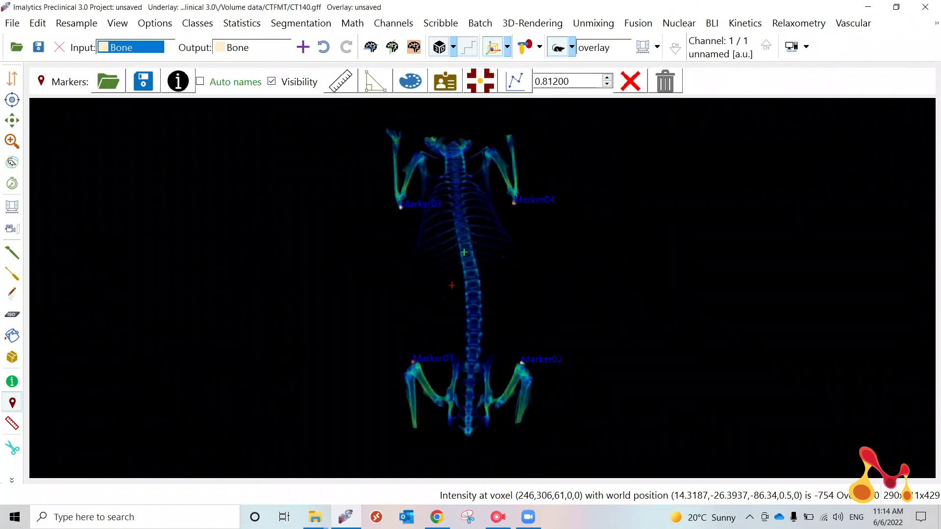
# Compare the skeletons and marker positions of the underlay and overlay by alternating the displayed and active layers
pyautogui.click(558, 47)
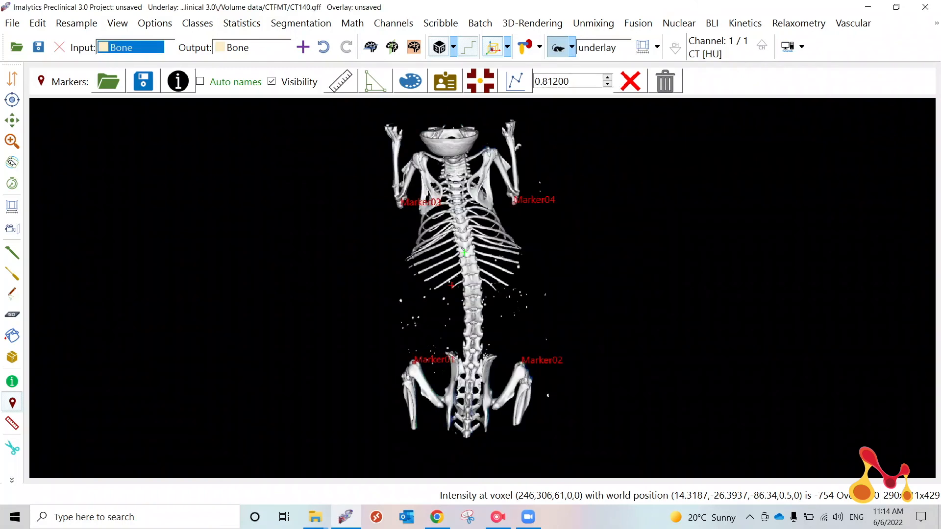
pyautogui.click(559, 47)
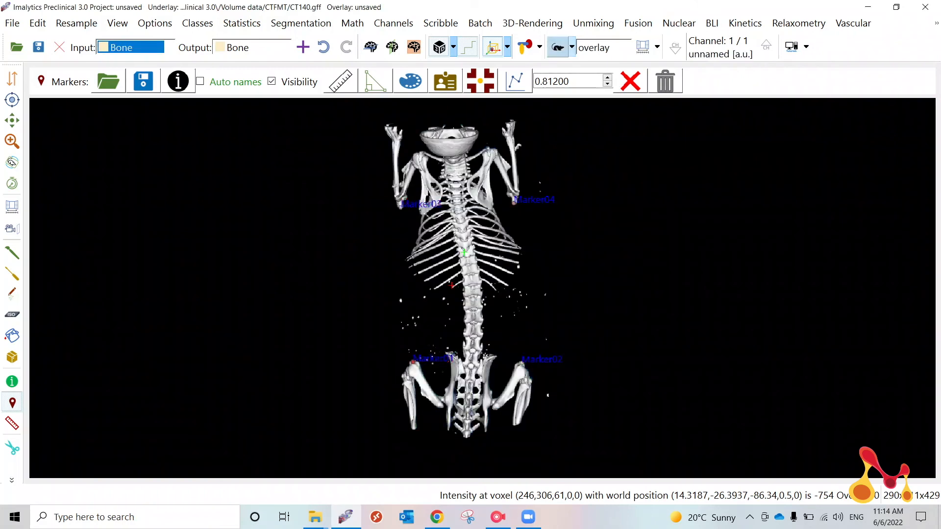
pyautogui.click(559, 47)
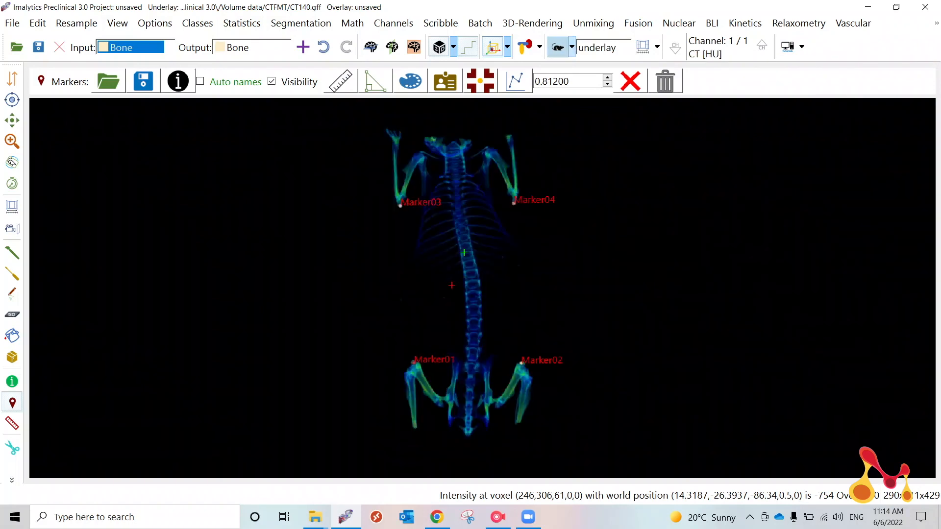